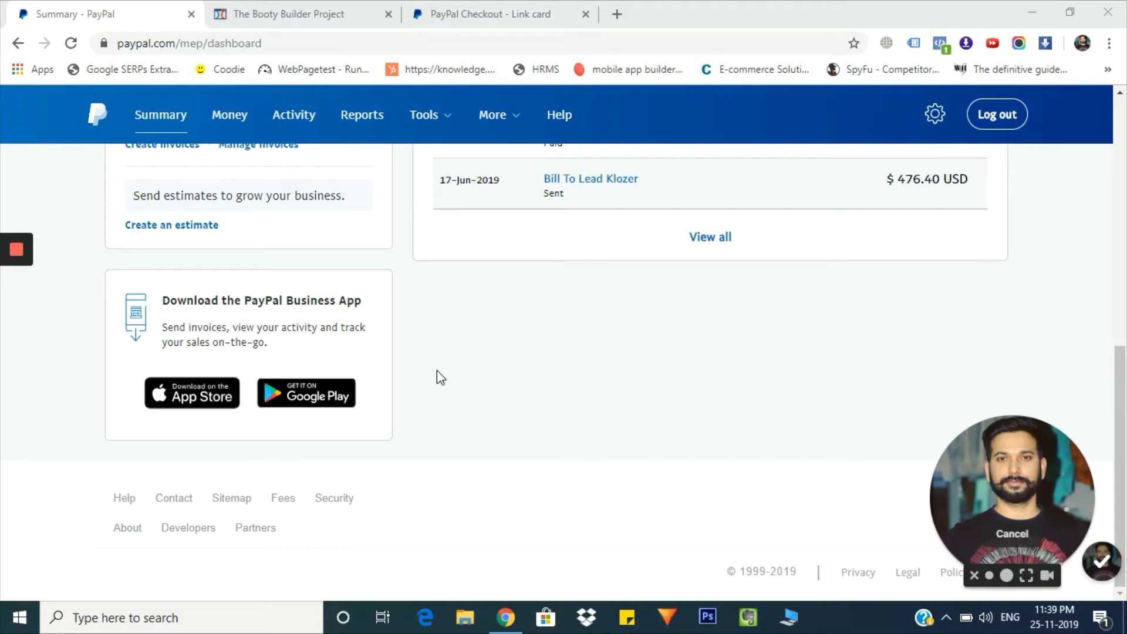
# - Open PayPal's All Tools page from the Tools menu
pyautogui.scroll(4, 437, 371)
pyautogui.scroll(-5, 439, 374)
pyautogui.scroll(8, 437, 374)
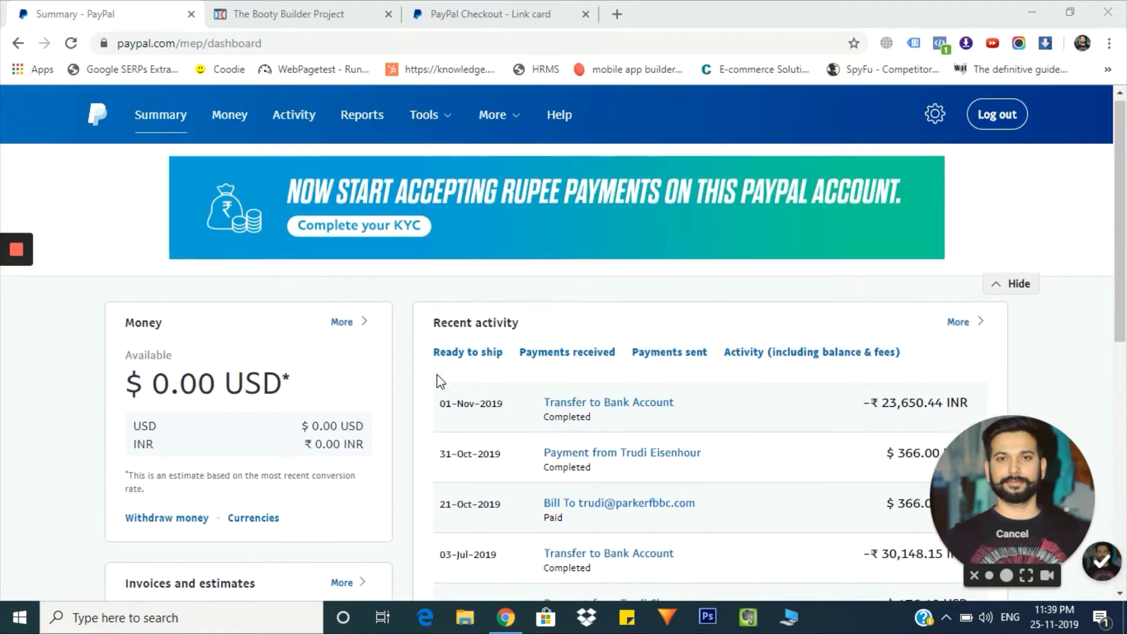
pyautogui.scroll(-7, 437, 375)
pyautogui.scroll(8, 437, 374)
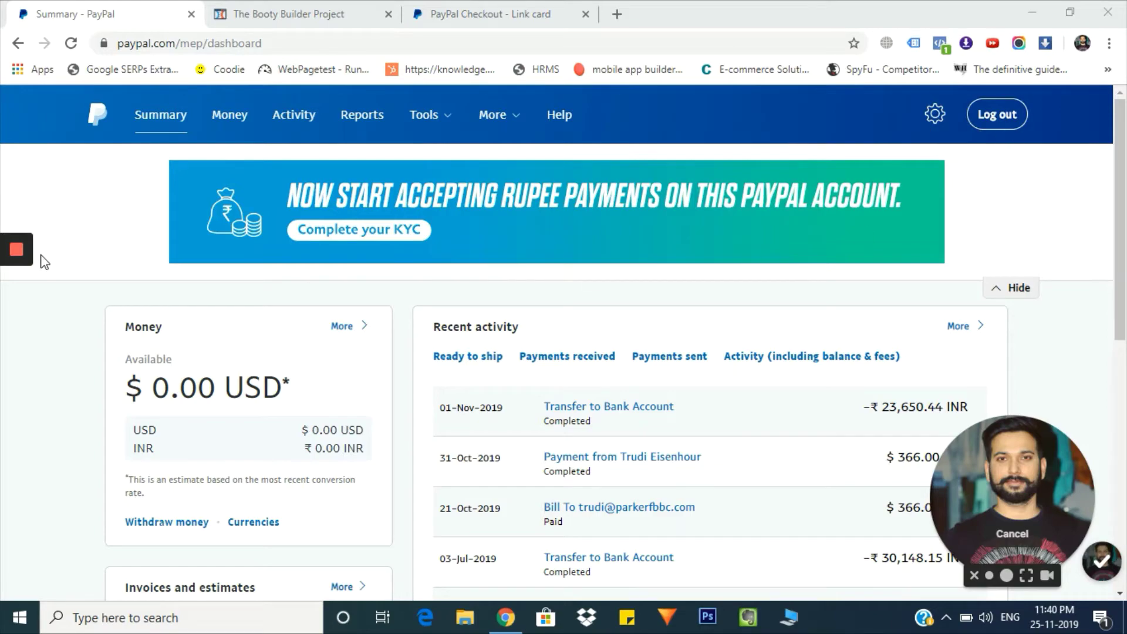
pyautogui.scroll(-10, 41, 259)
pyautogui.scroll(2, 411, 368)
pyautogui.scroll(-2, 411, 367)
pyautogui.scroll(6, 460, 368)
pyautogui.scroll(-6, 460, 368)
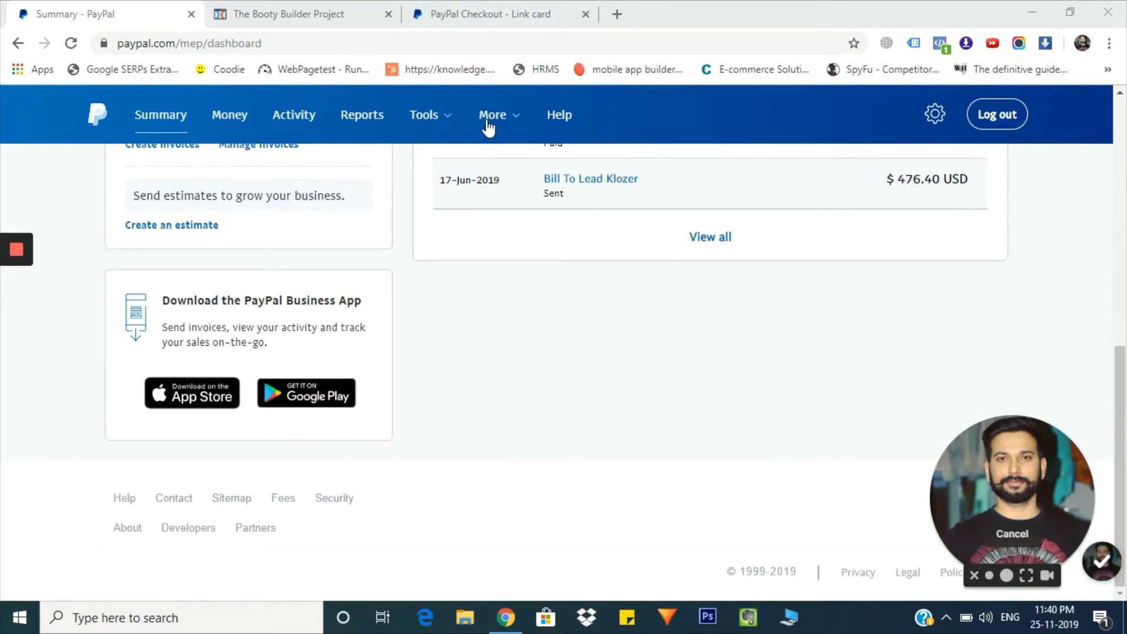
pyautogui.click(429, 118)
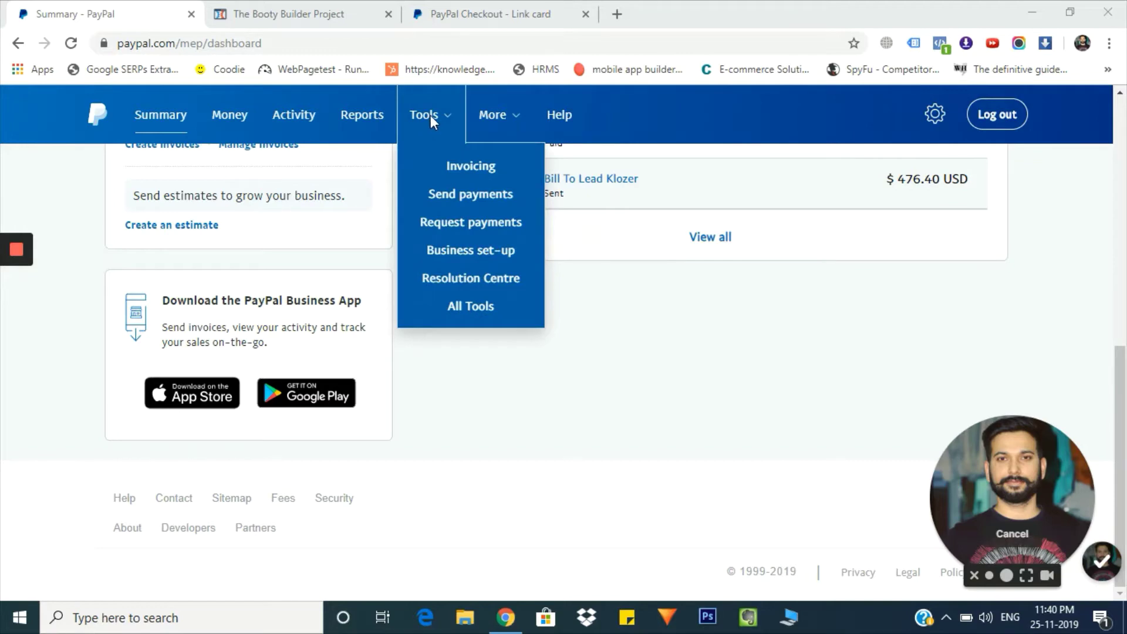
pyautogui.click(463, 315)
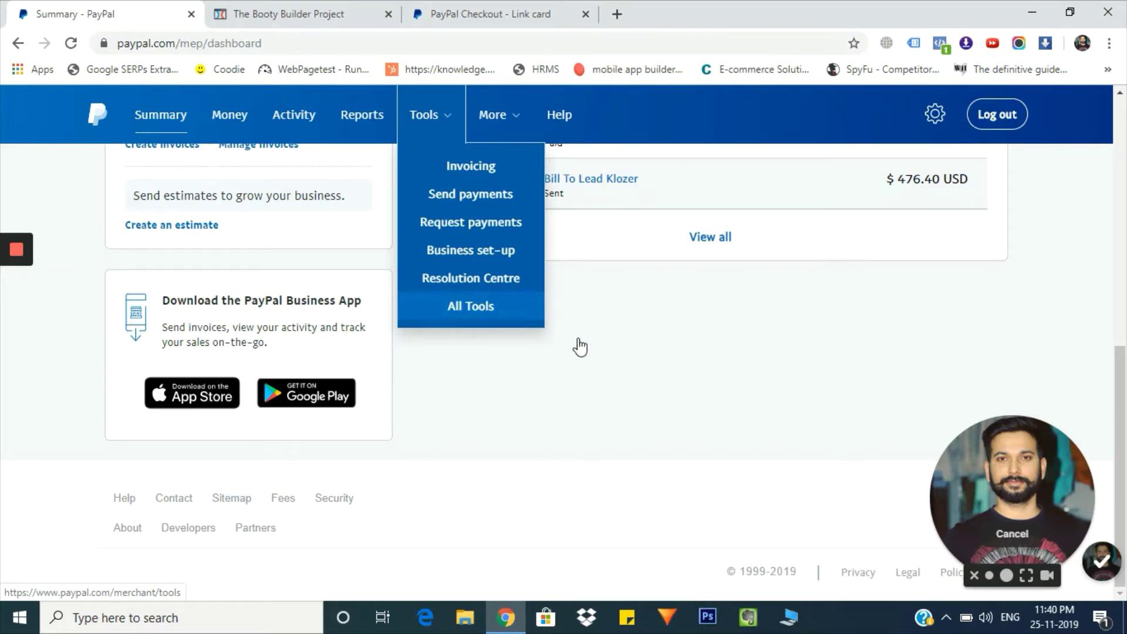
pyautogui.click(473, 312)
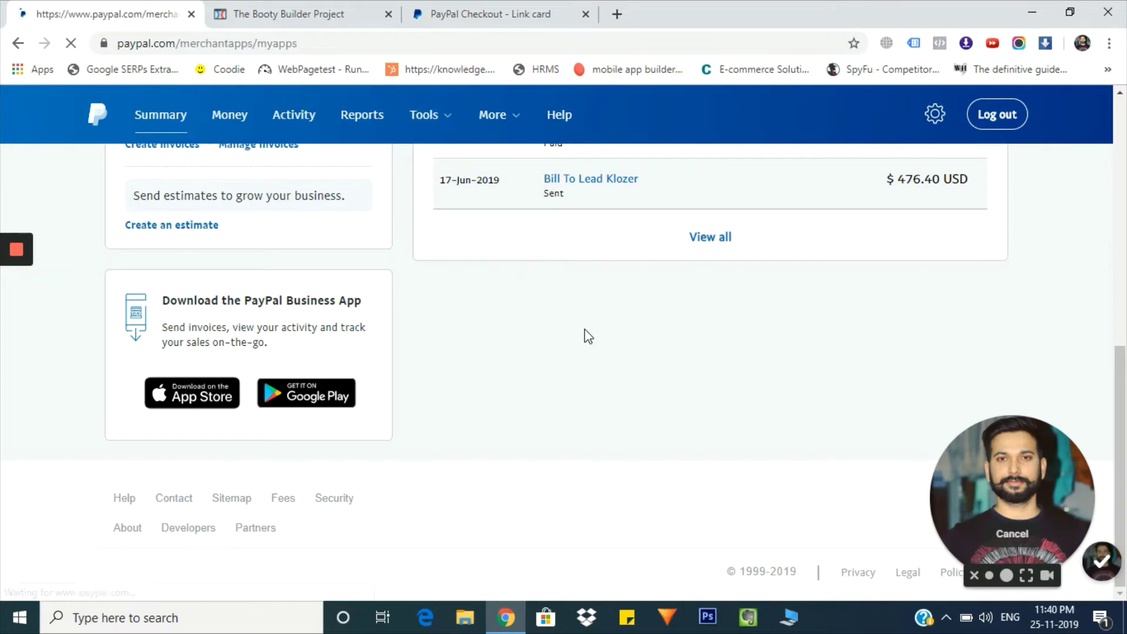
# - Scroll the My Apps page to the PayPal buttons card and open it
pyautogui.scroll(-9, 531, 332)
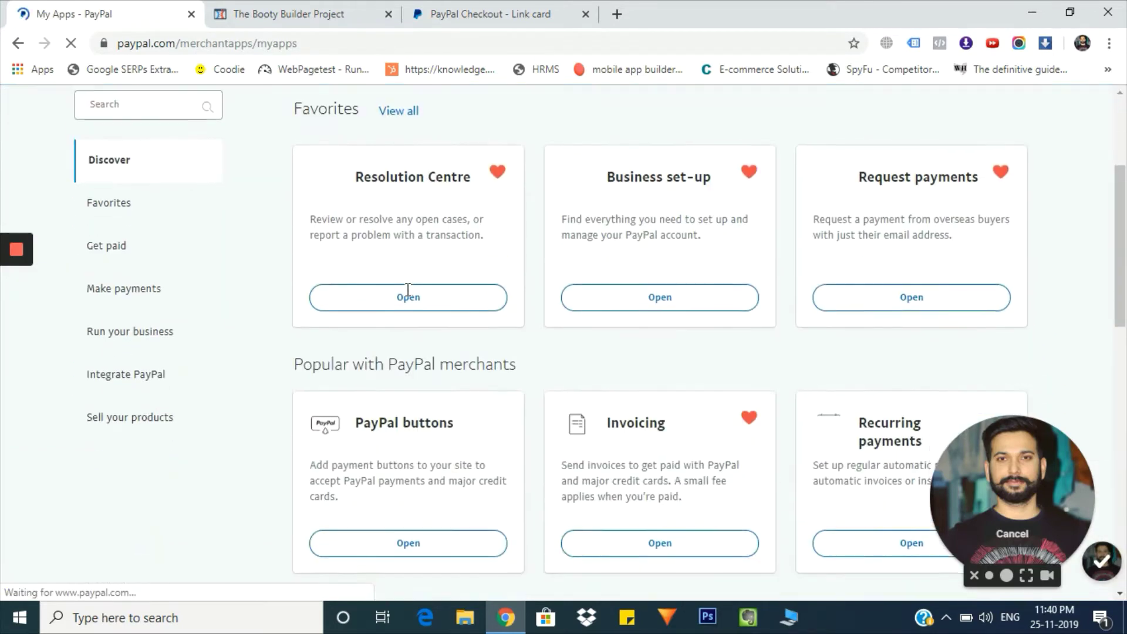
pyautogui.scroll(-4, 608, 347)
pyautogui.scroll(12, 604, 345)
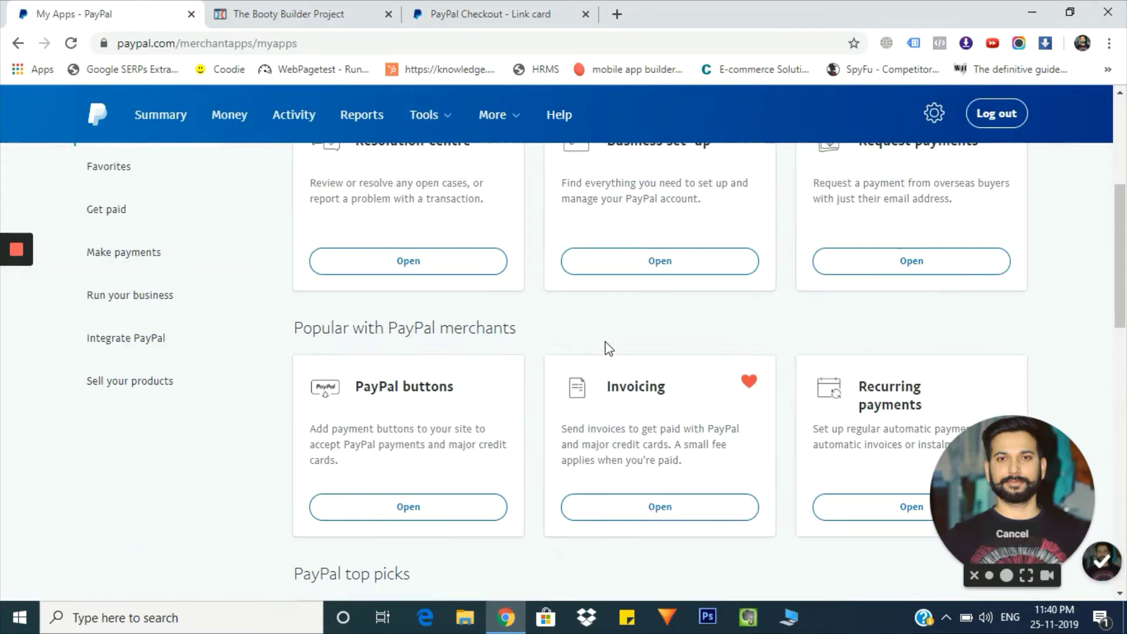
pyautogui.scroll(-7, 587, 320)
pyautogui.scroll(-7, 584, 314)
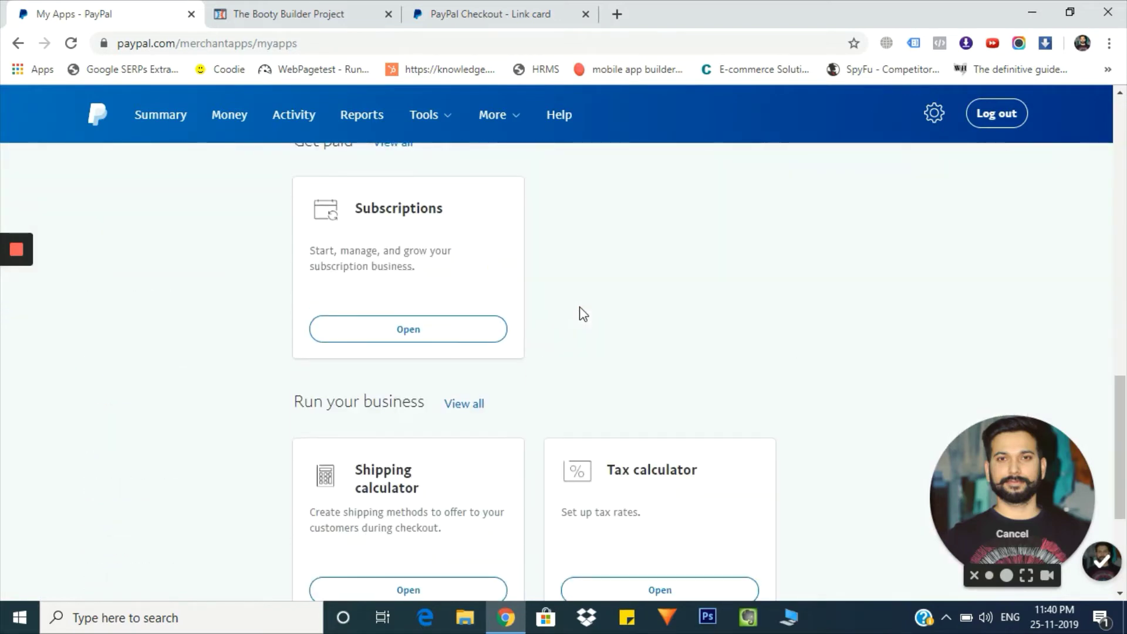
pyautogui.scroll(7, 579, 315)
pyautogui.scroll(3, 579, 315)
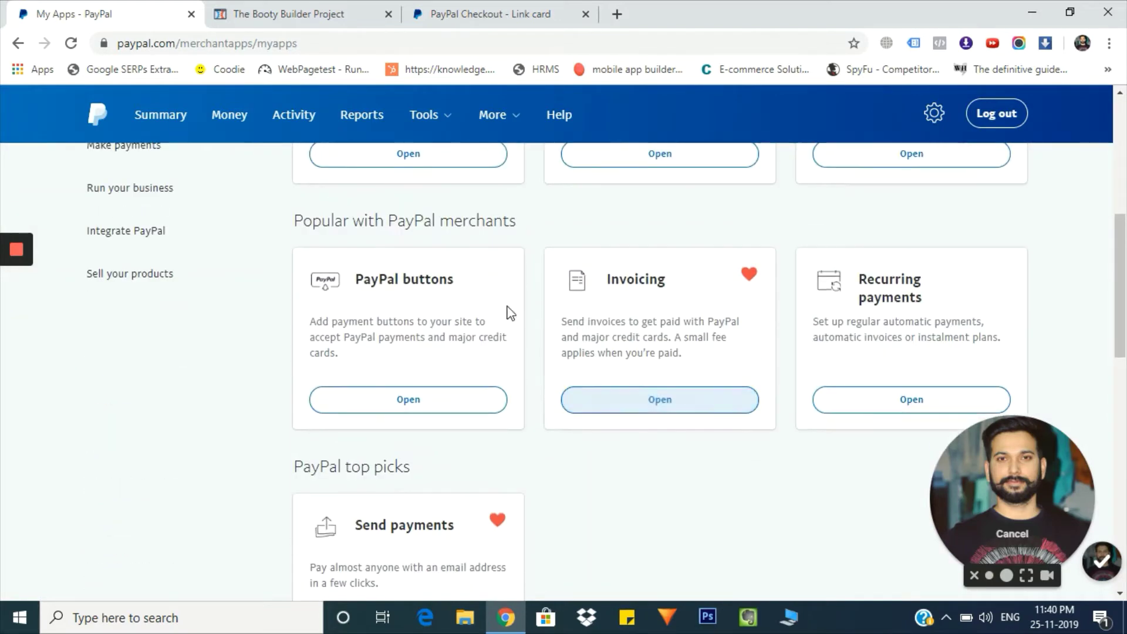
pyautogui.click(404, 401)
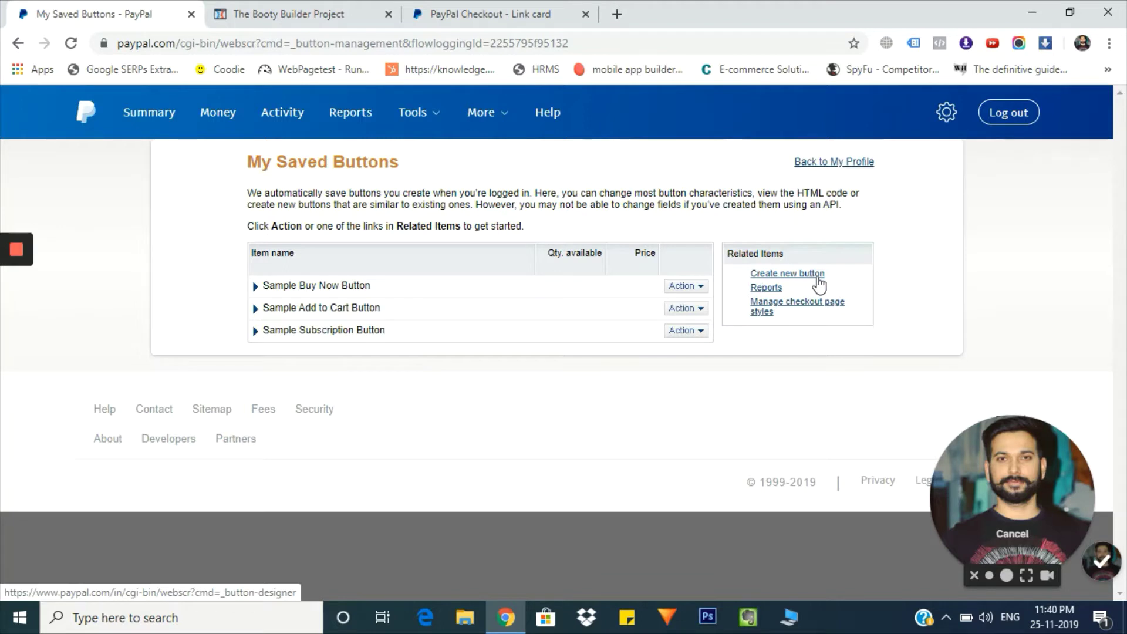
# - Start a new PayPal payment button with Create new button
pyautogui.click(795, 281)
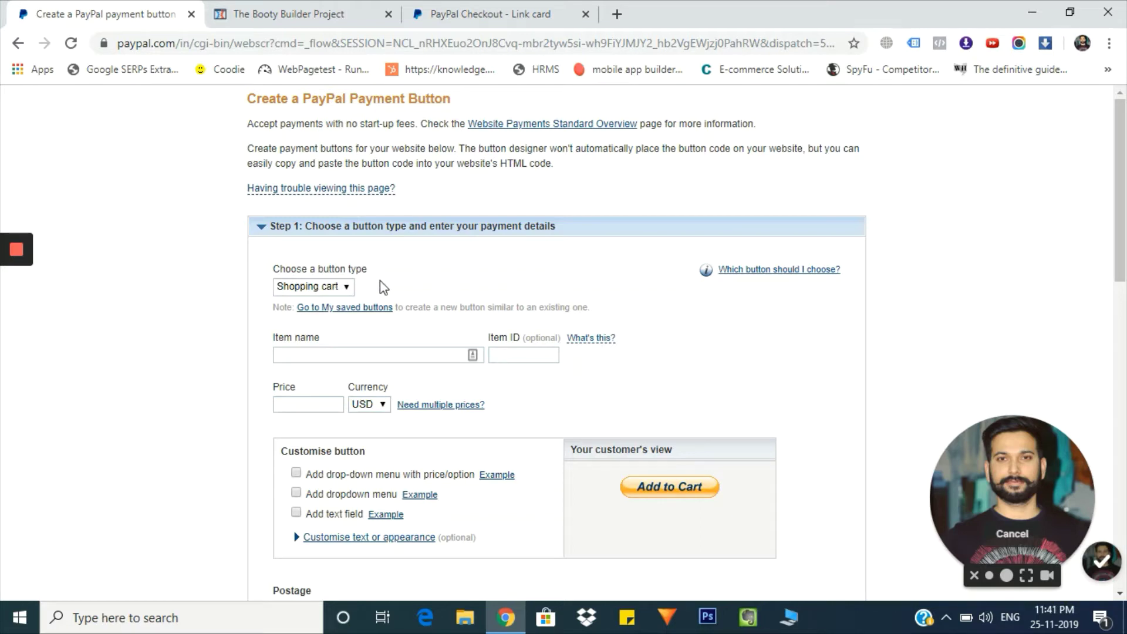
# - Make it a Buy Now button with the item name Clickfunnels
pyautogui.click(345, 287)
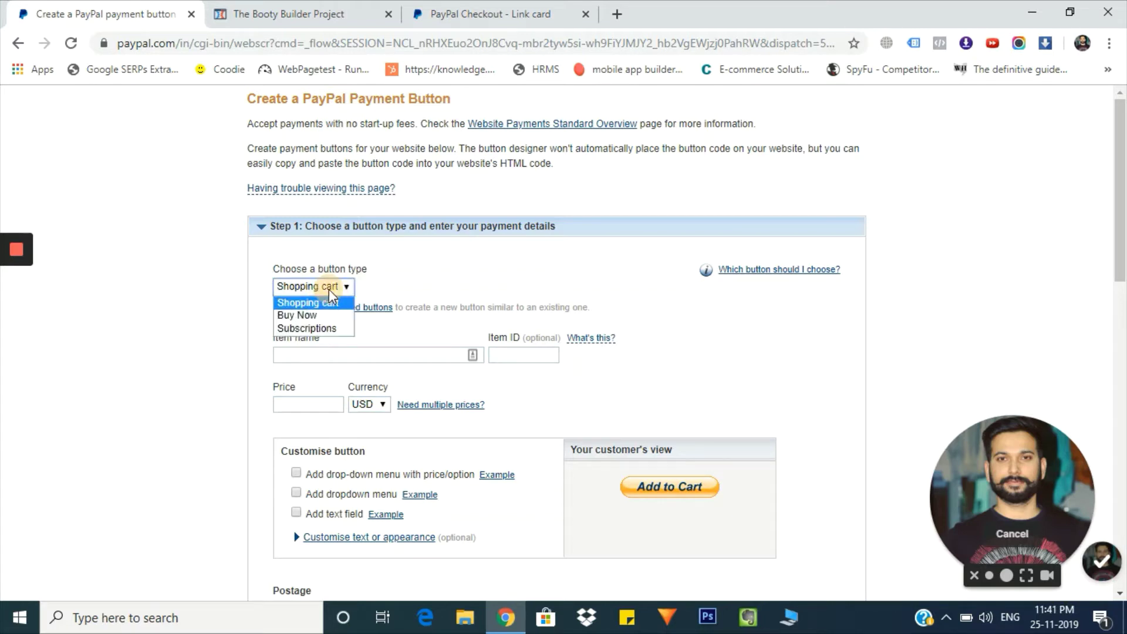
pyautogui.click(307, 317)
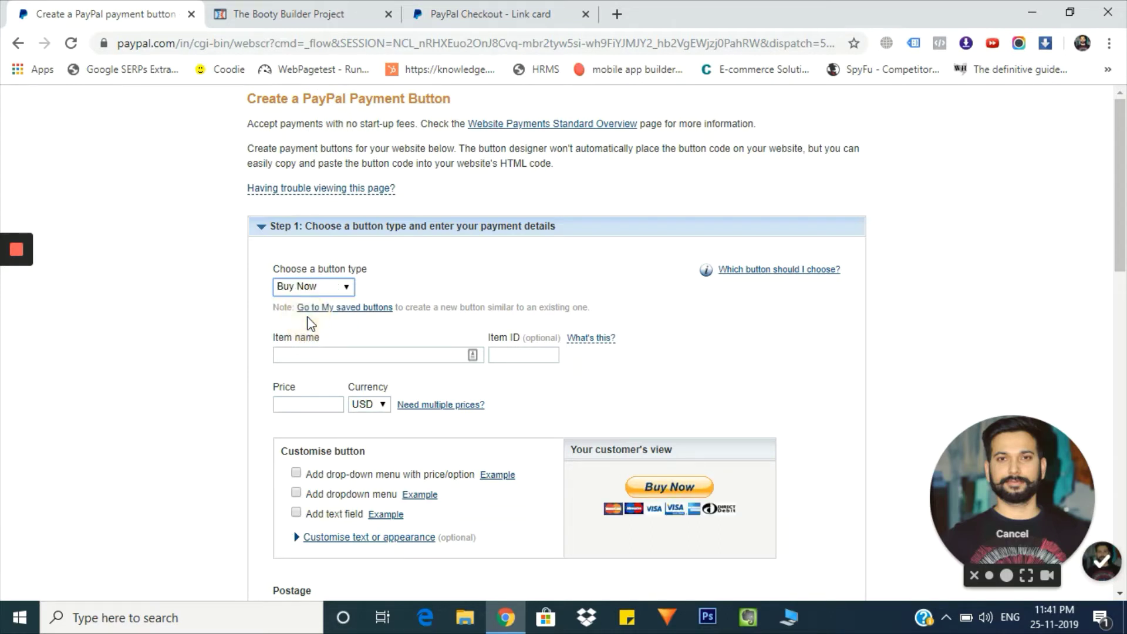
pyautogui.click(323, 353)
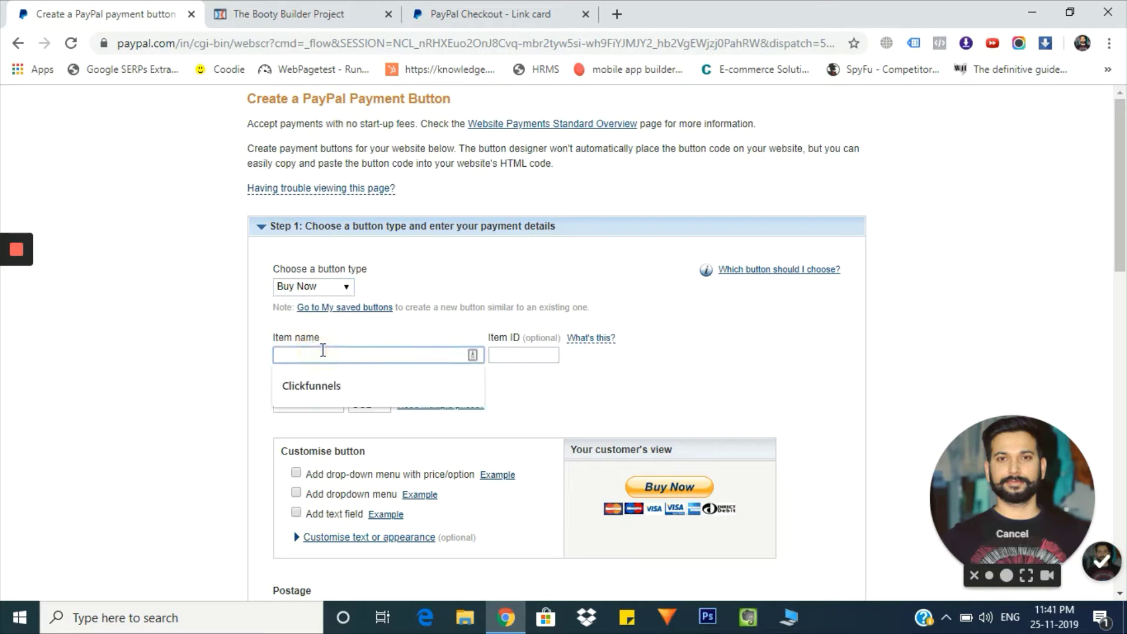
pyautogui.click(320, 383)
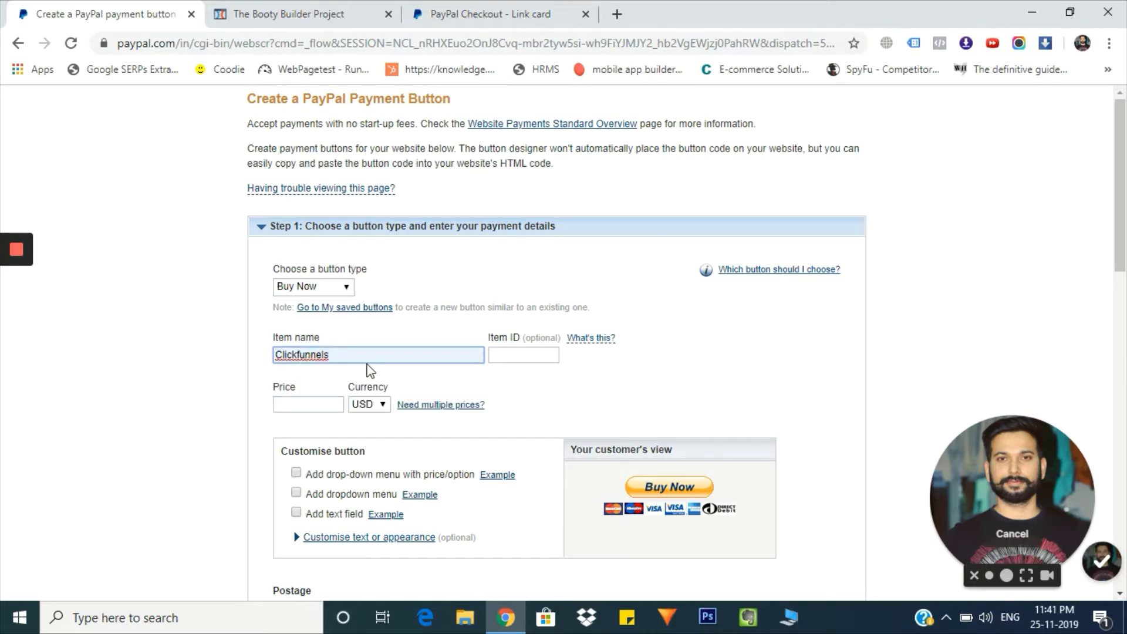
pyautogui.click(500, 354)
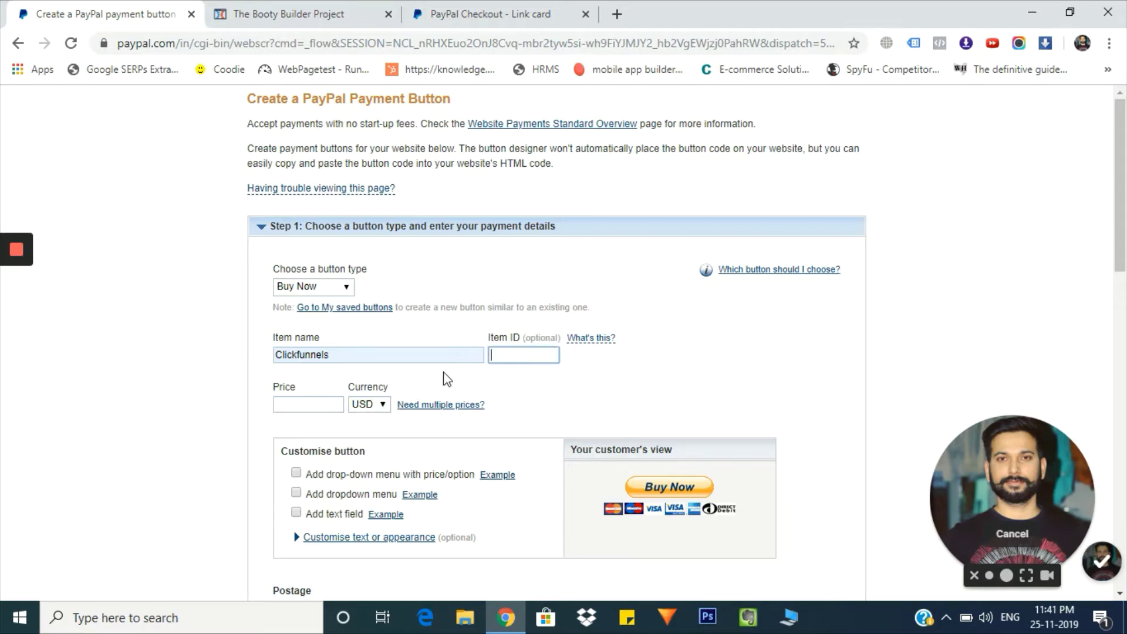
# - Set the item price to 15, keeping USD as the currency
pyautogui.click(309, 403)
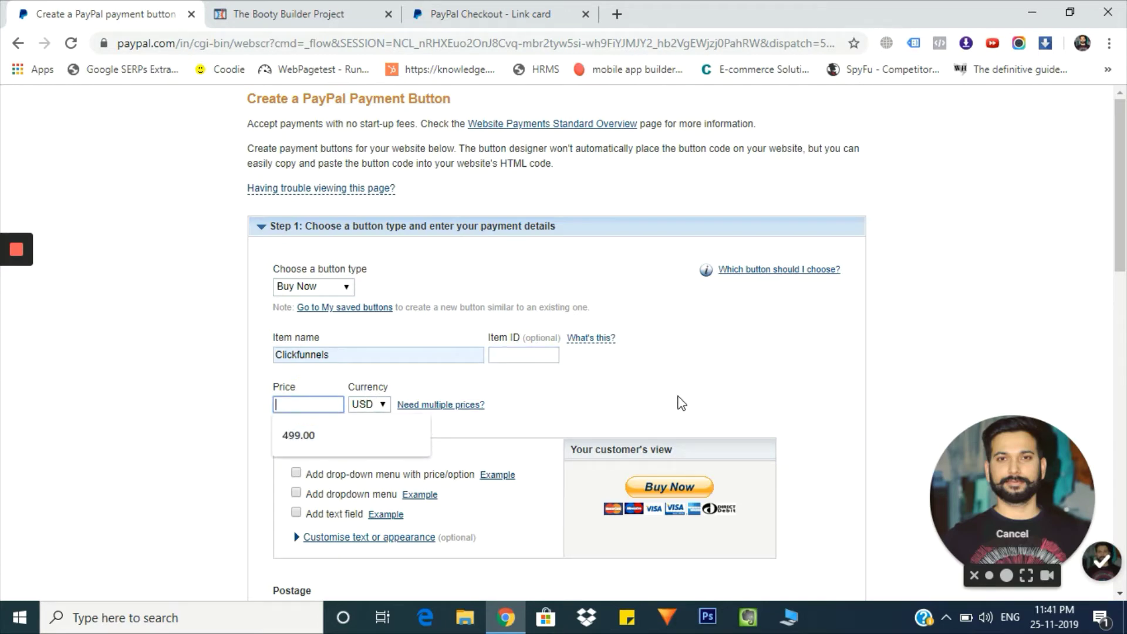
pyautogui.write('15')
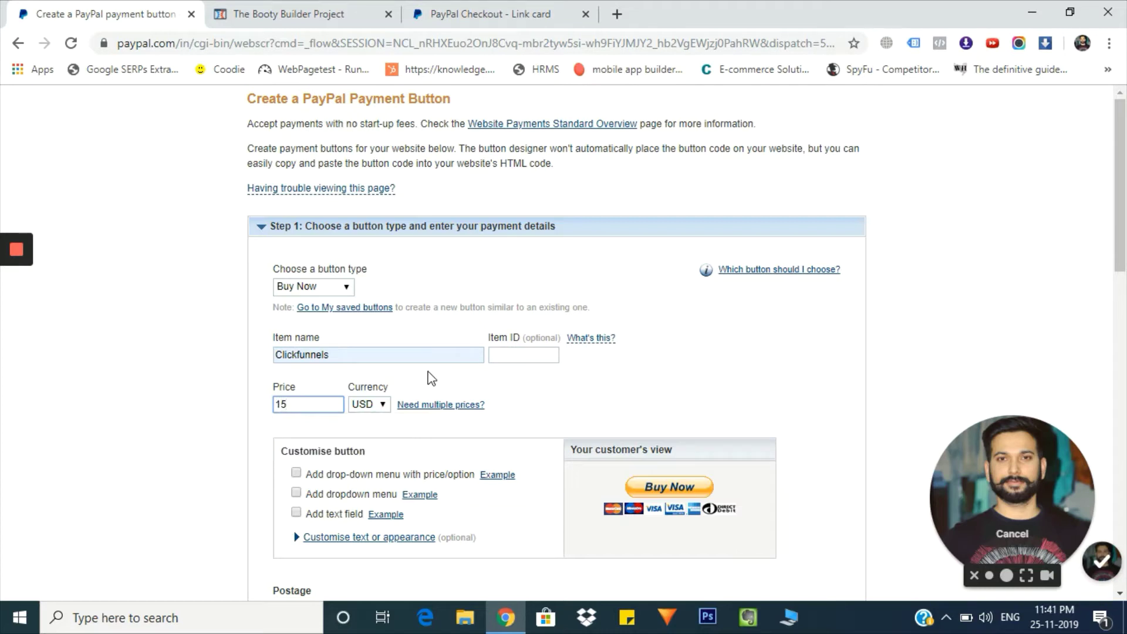
pyautogui.click(416, 391)
pyautogui.click(368, 405)
pyautogui.scroll(-2, 369, 406)
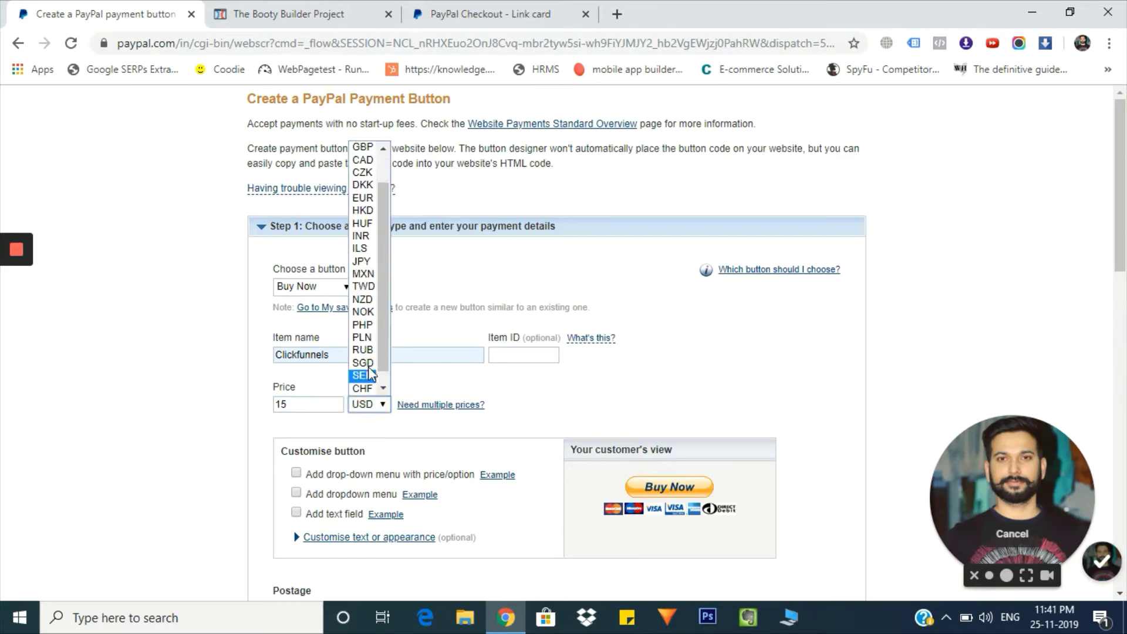
pyautogui.click(368, 406)
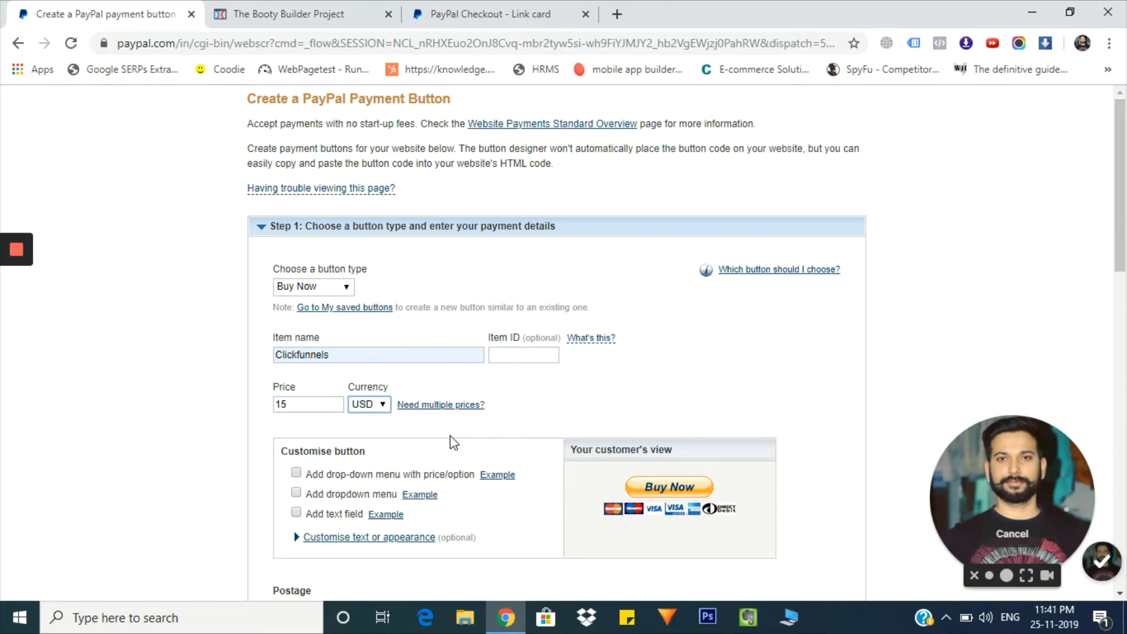
# - Try a price/option dropdown and a plain choice list, preview each, then remove both
pyautogui.scroll(-1, 453, 443)
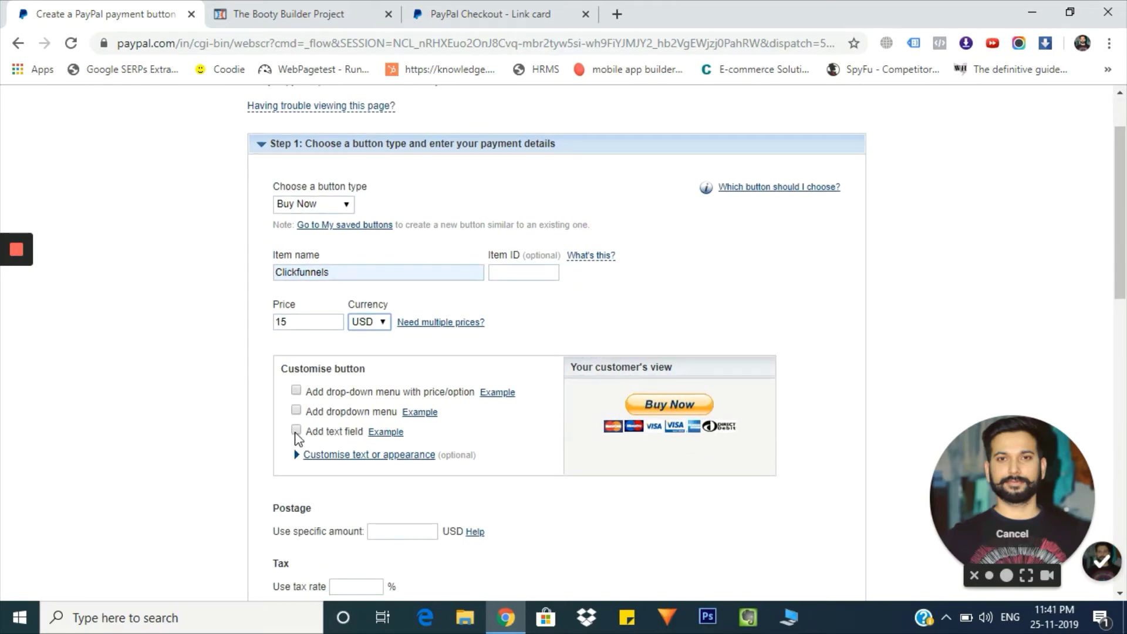
pyautogui.click(295, 392)
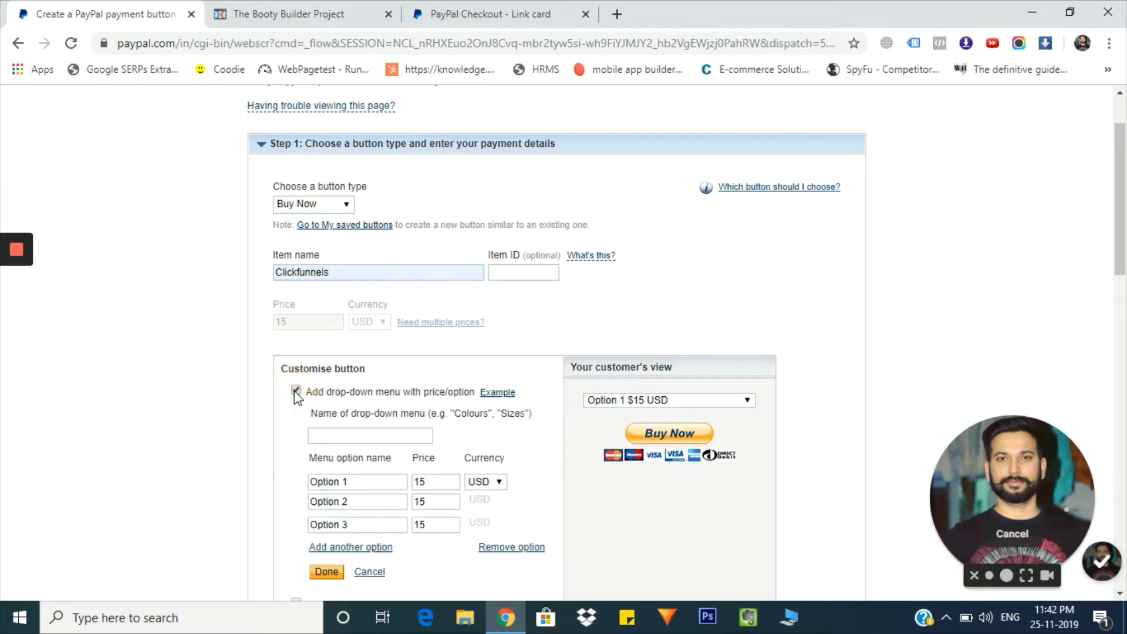
pyautogui.click(641, 404)
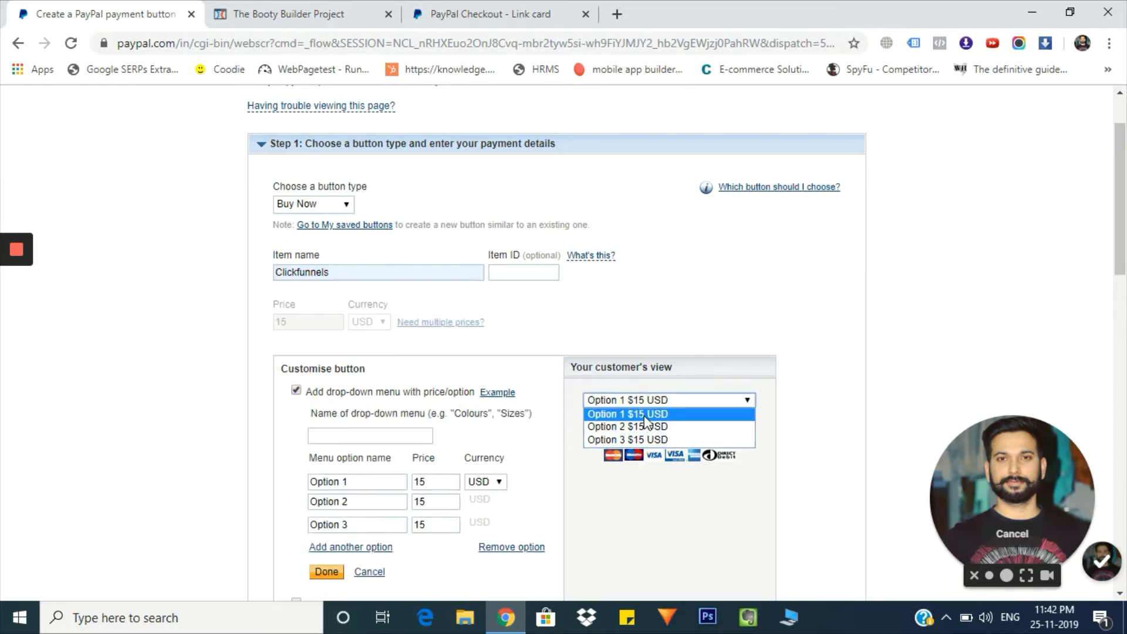
pyautogui.click(714, 378)
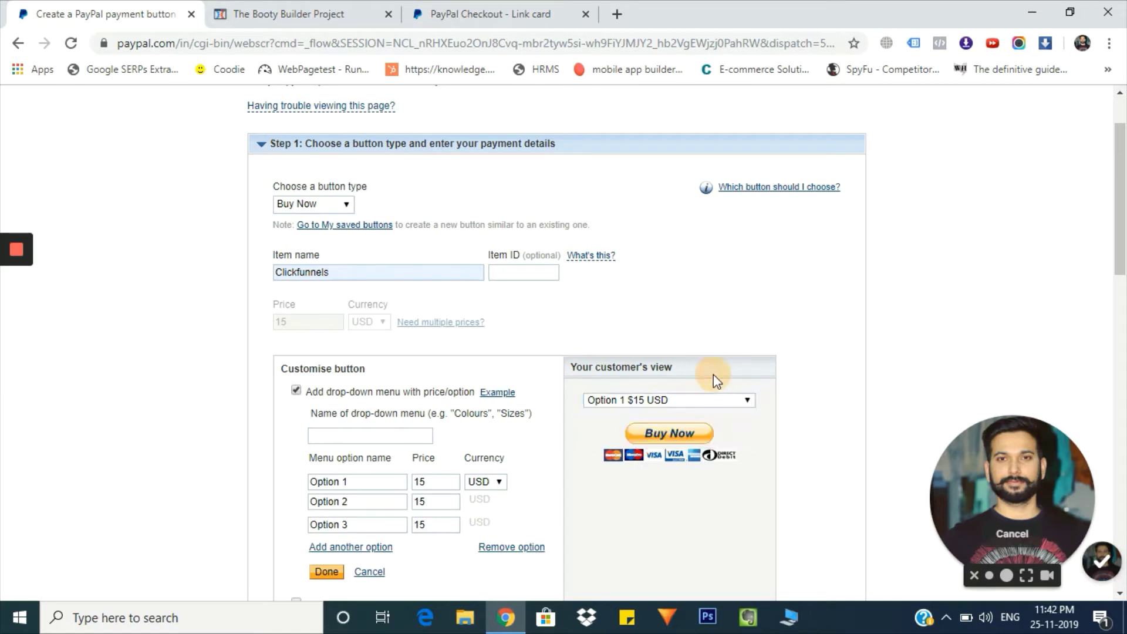
pyautogui.click(297, 392)
pyautogui.click(305, 412)
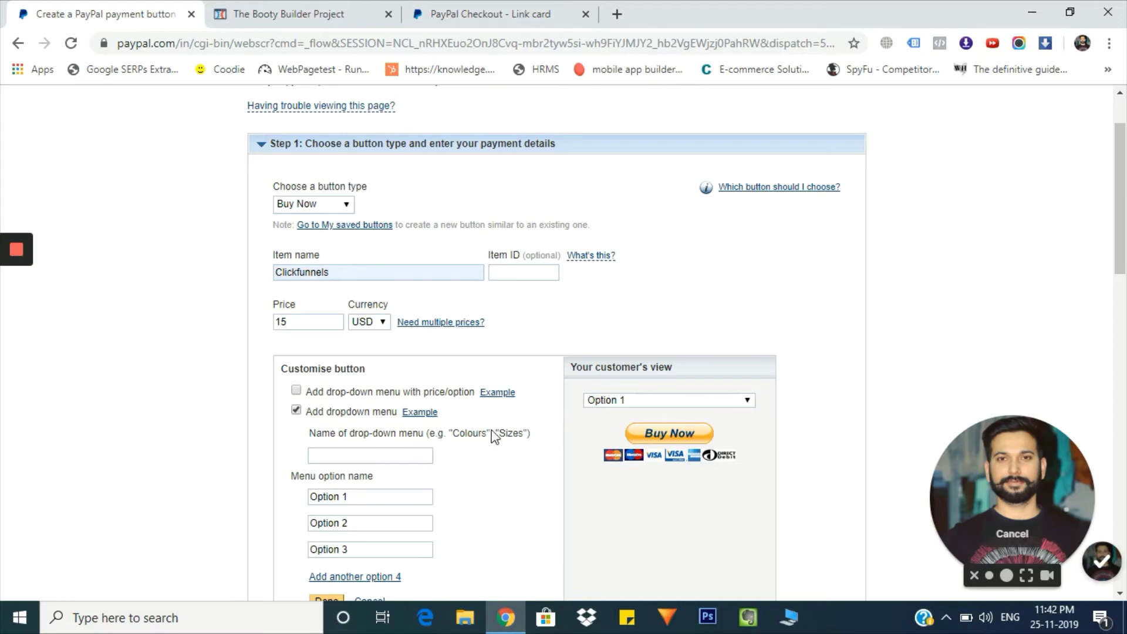
pyautogui.click(666, 399)
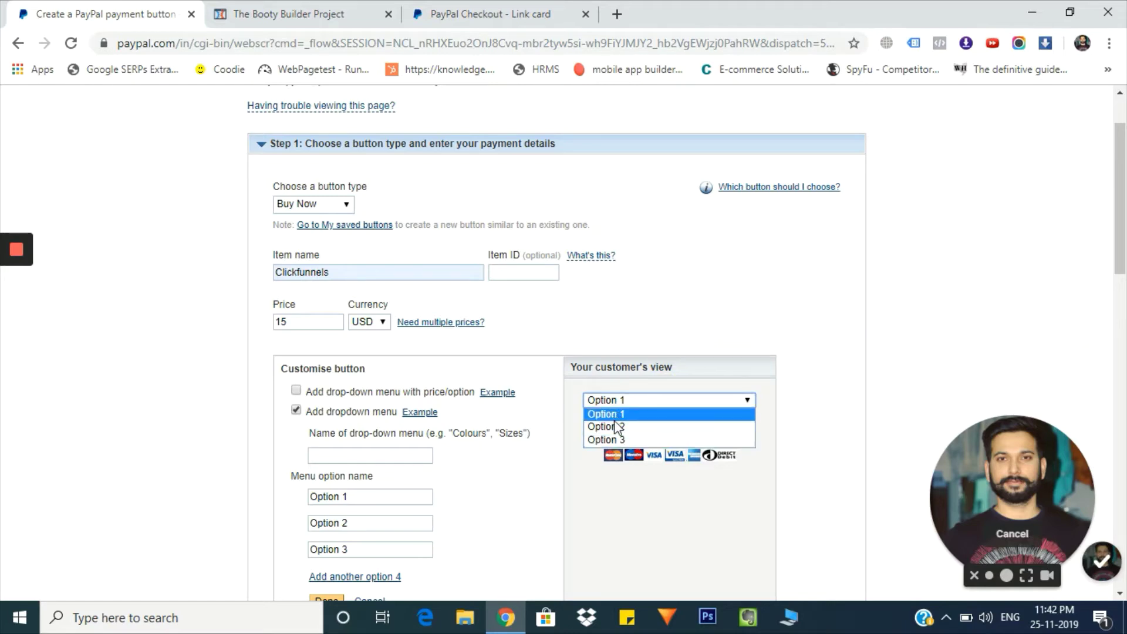
pyautogui.click(686, 388)
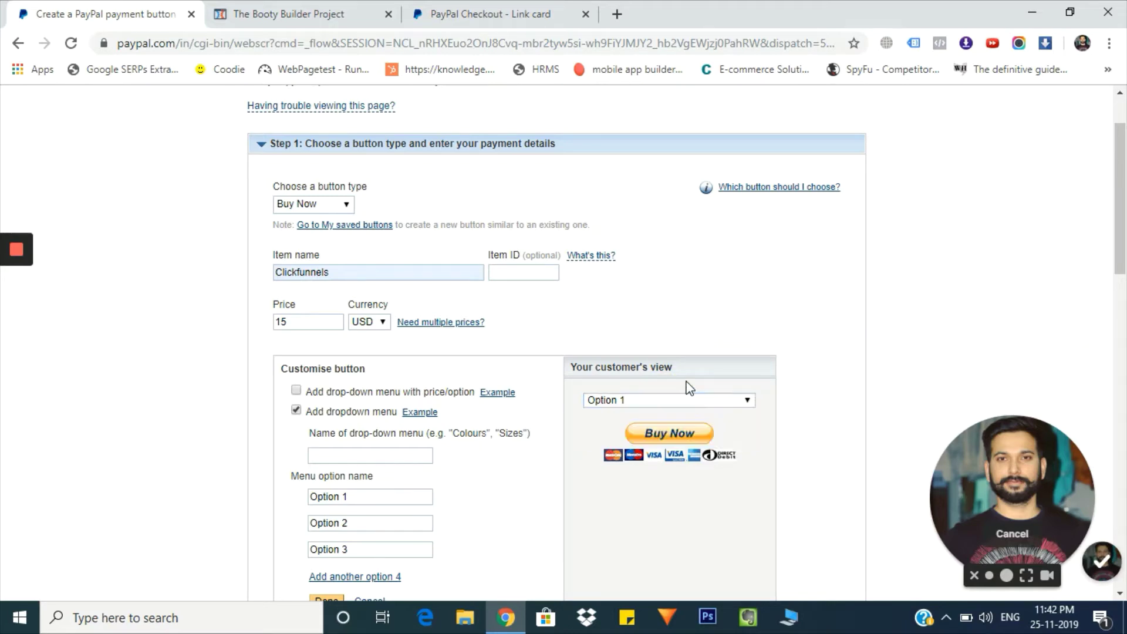
pyautogui.click(597, 403)
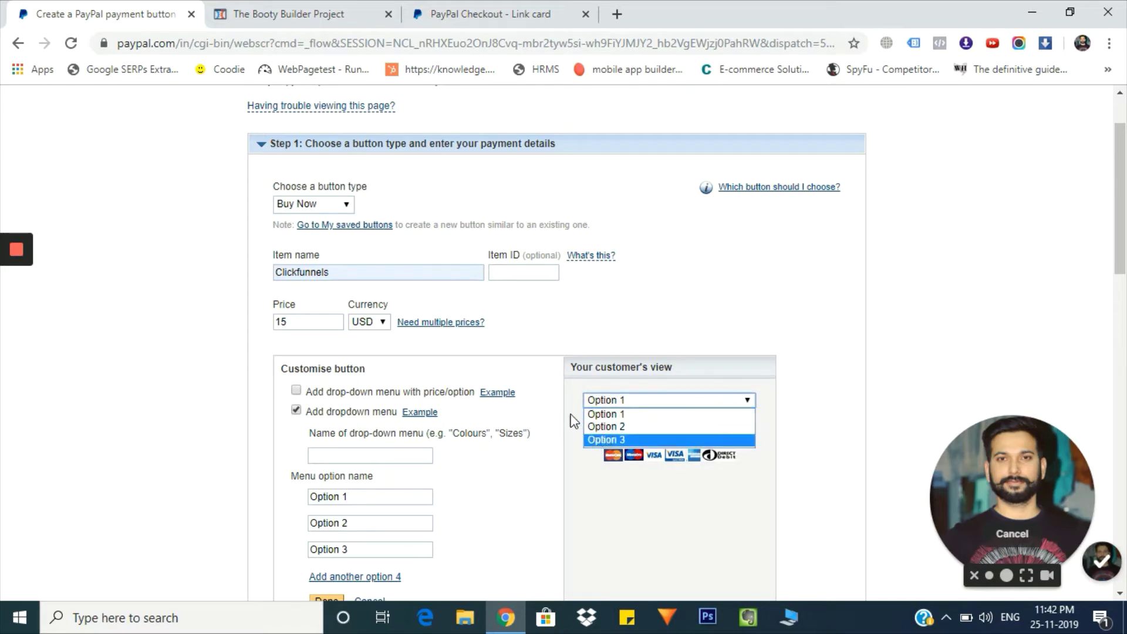
pyautogui.click(573, 418)
pyautogui.click(296, 410)
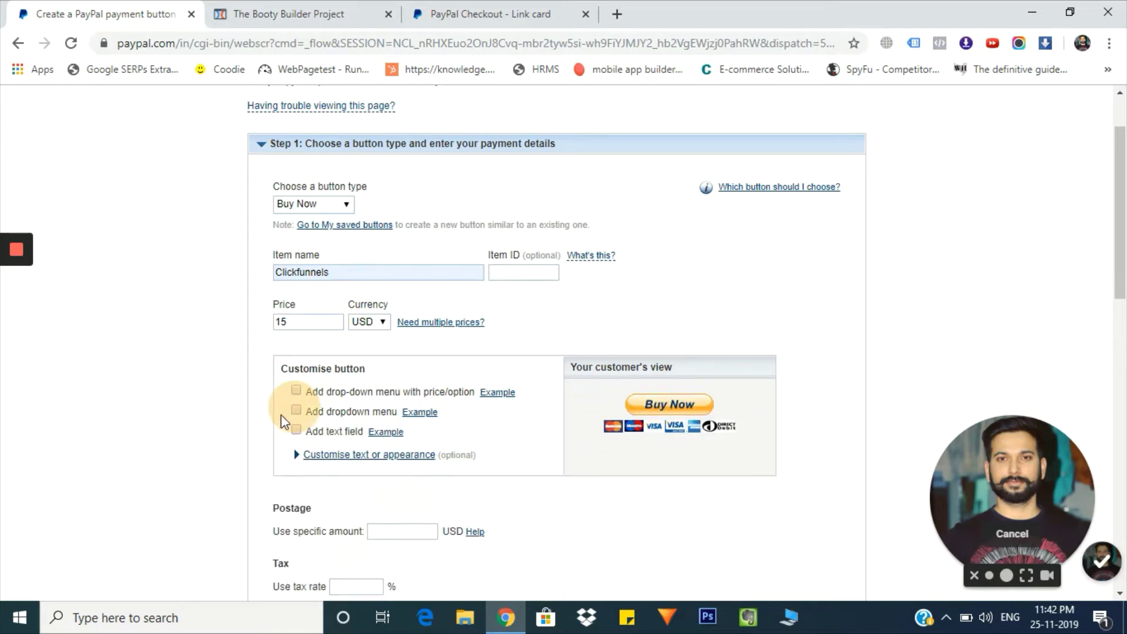
# - Add a buyer text field, then remove it so no text entry is asked
pyautogui.scroll(-1, 287, 411)
pyautogui.click(296, 348)
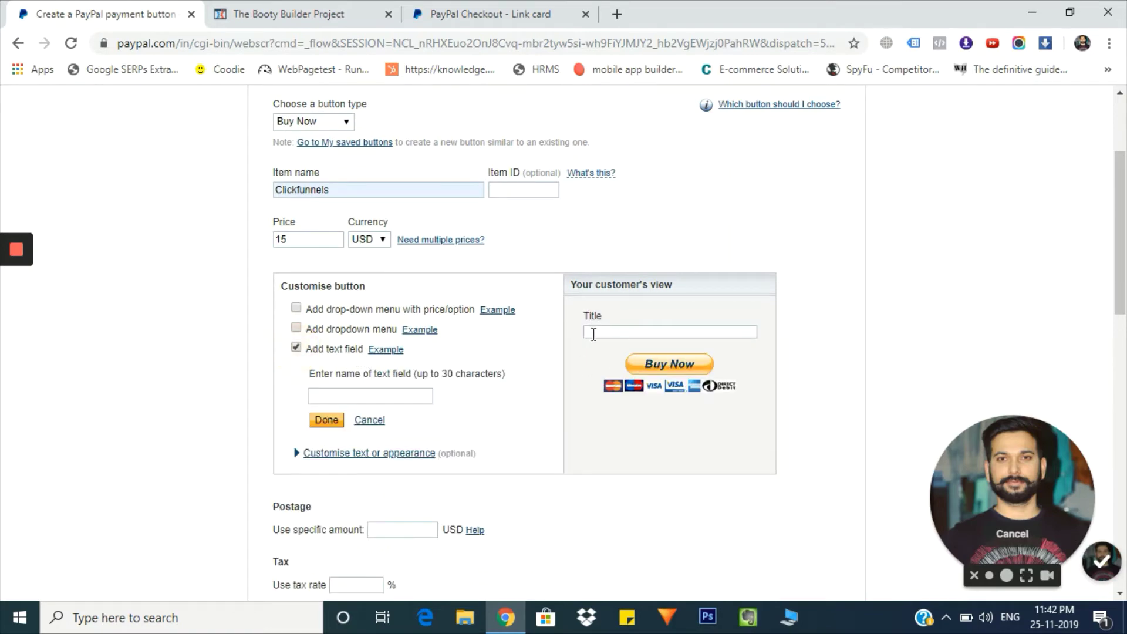
pyautogui.click(331, 394)
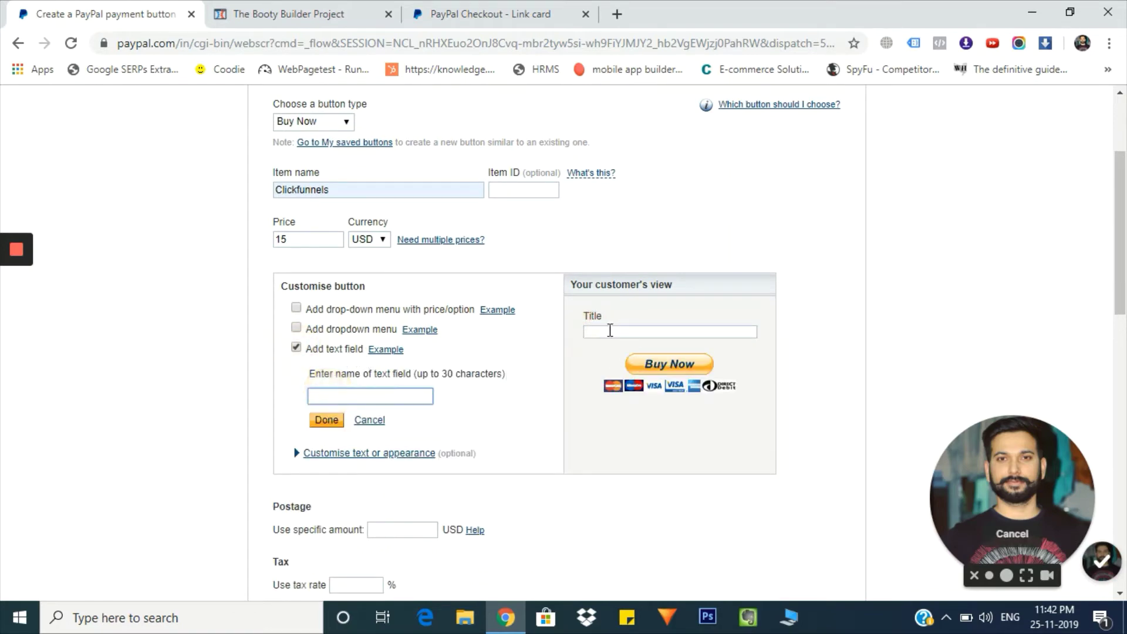
pyautogui.click(610, 331)
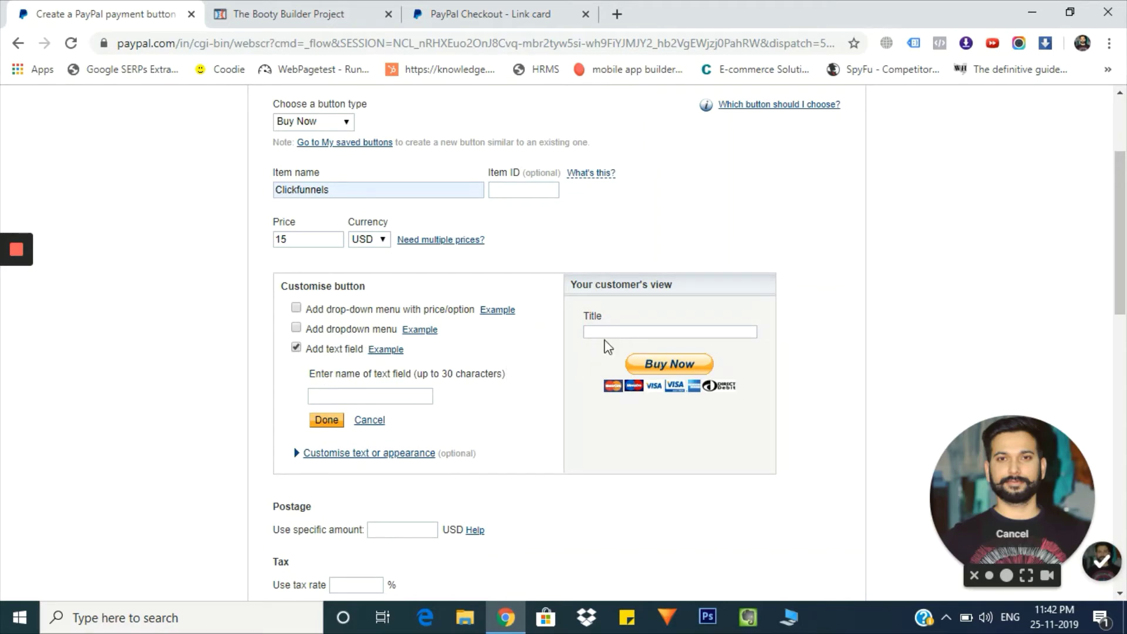
pyautogui.click(297, 347)
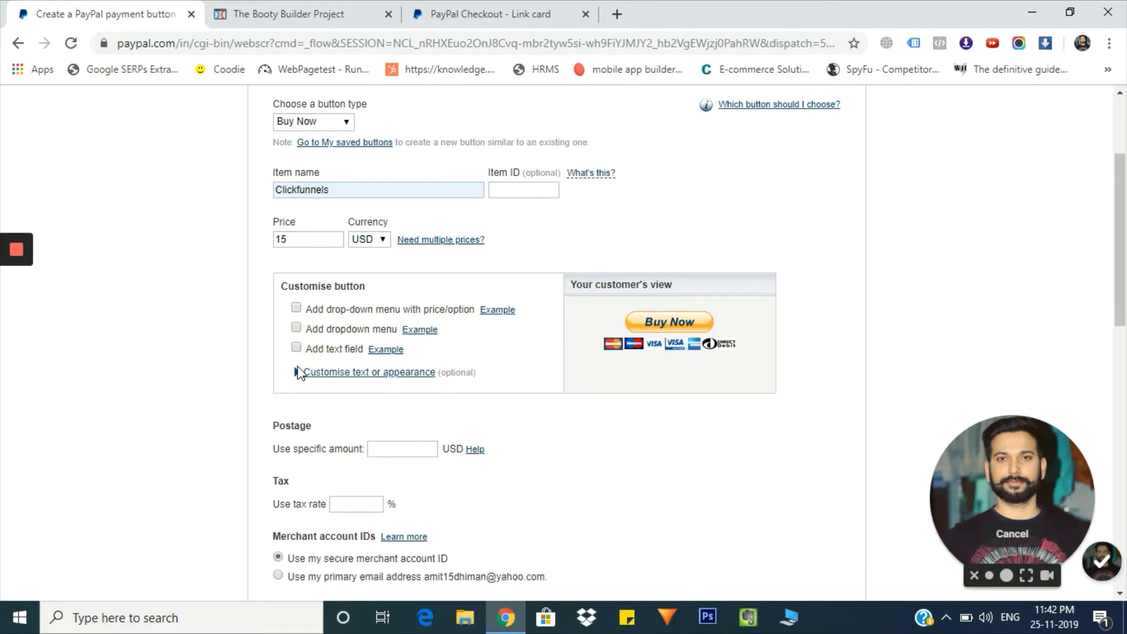
# - In the appearance options, try the smaller button, restore full size, and show card logos
pyautogui.click(298, 372)
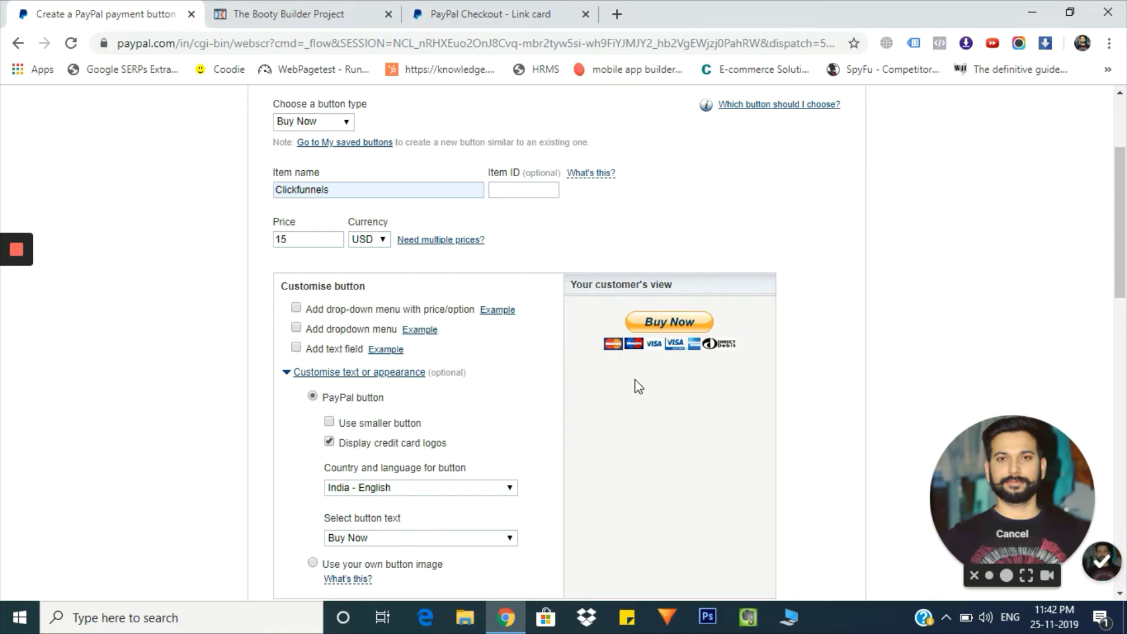
pyautogui.click(330, 423)
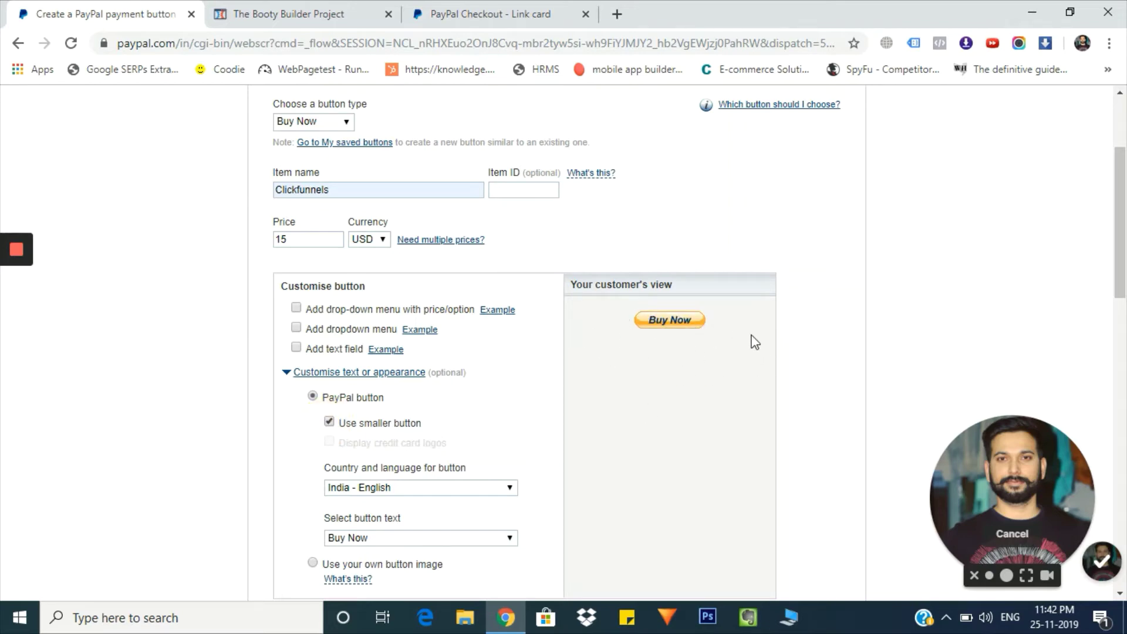
pyautogui.click(329, 422)
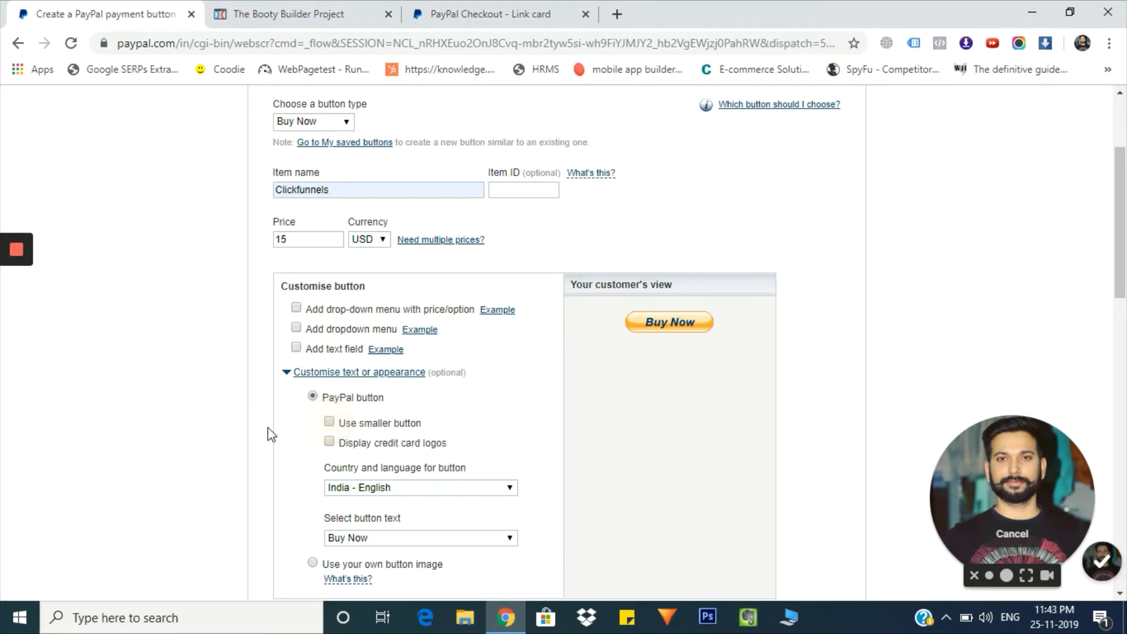
pyautogui.click(328, 442)
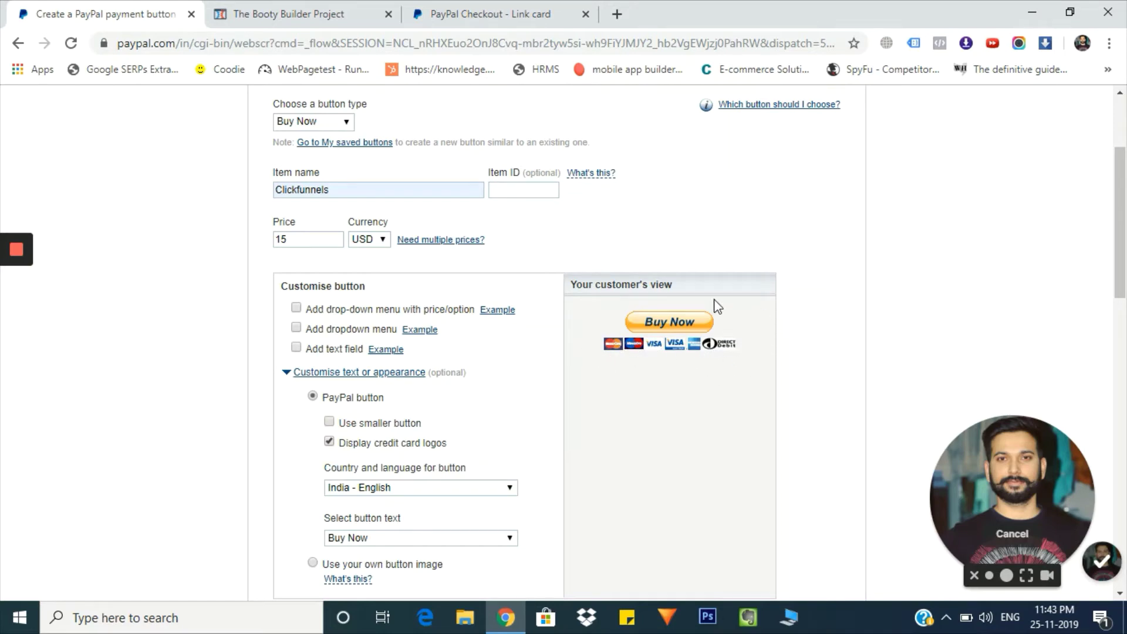
pyautogui.scroll(-3, 252, 448)
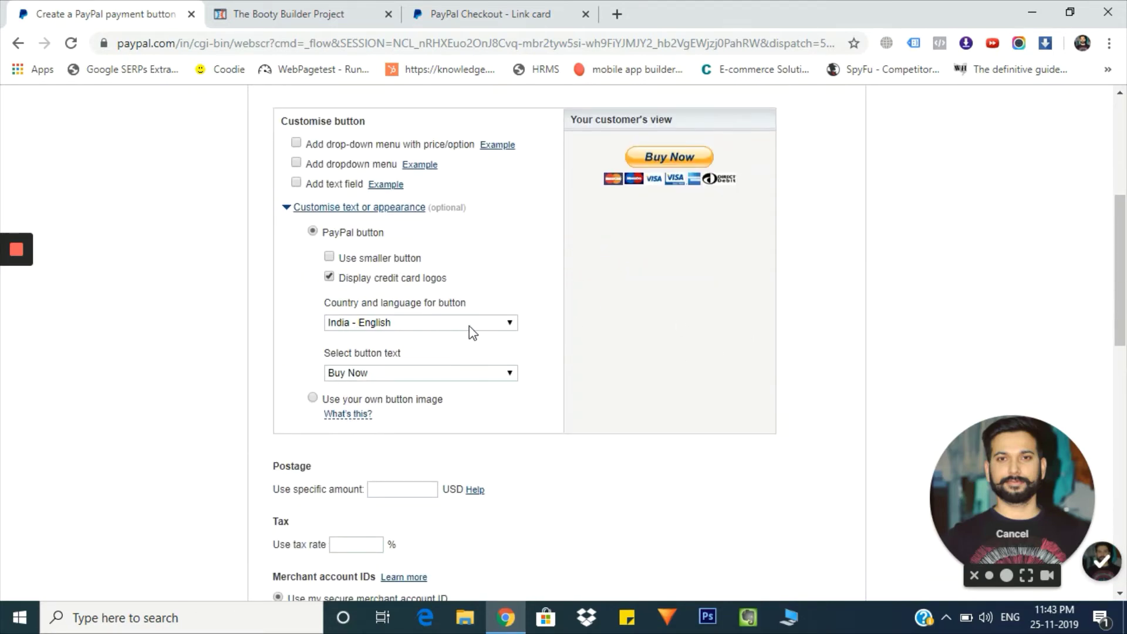
# - Try Pay Now wording and a custom image, then restore Buy Now and the standard PayPal button
pyautogui.click(425, 373)
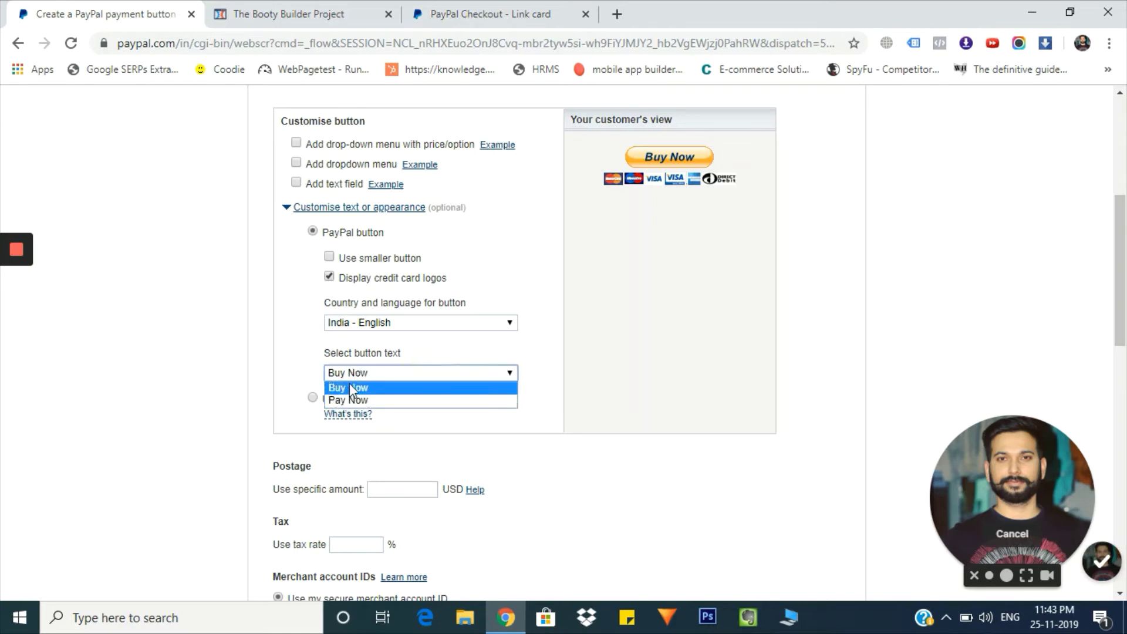
pyautogui.click(354, 402)
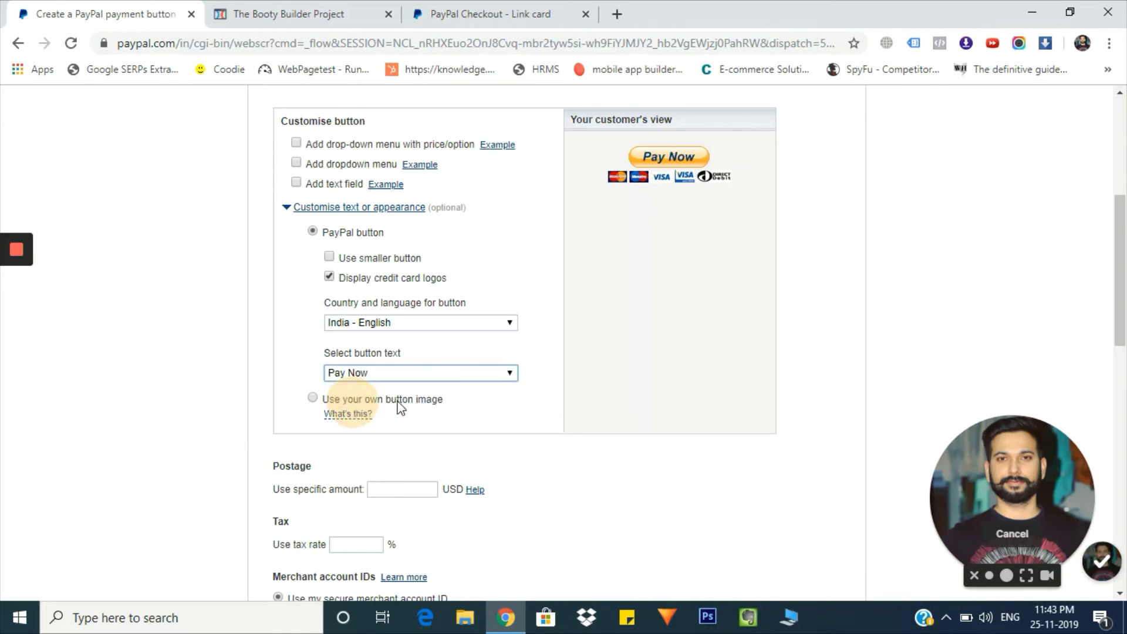
pyautogui.click(427, 374)
pyautogui.click(396, 387)
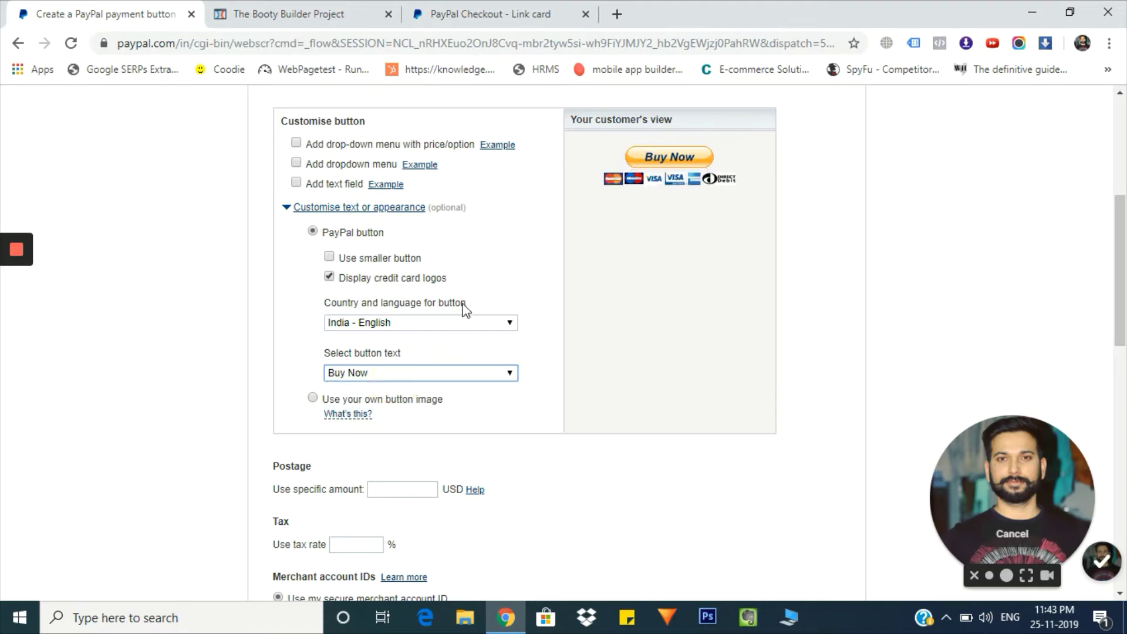
pyautogui.click(312, 398)
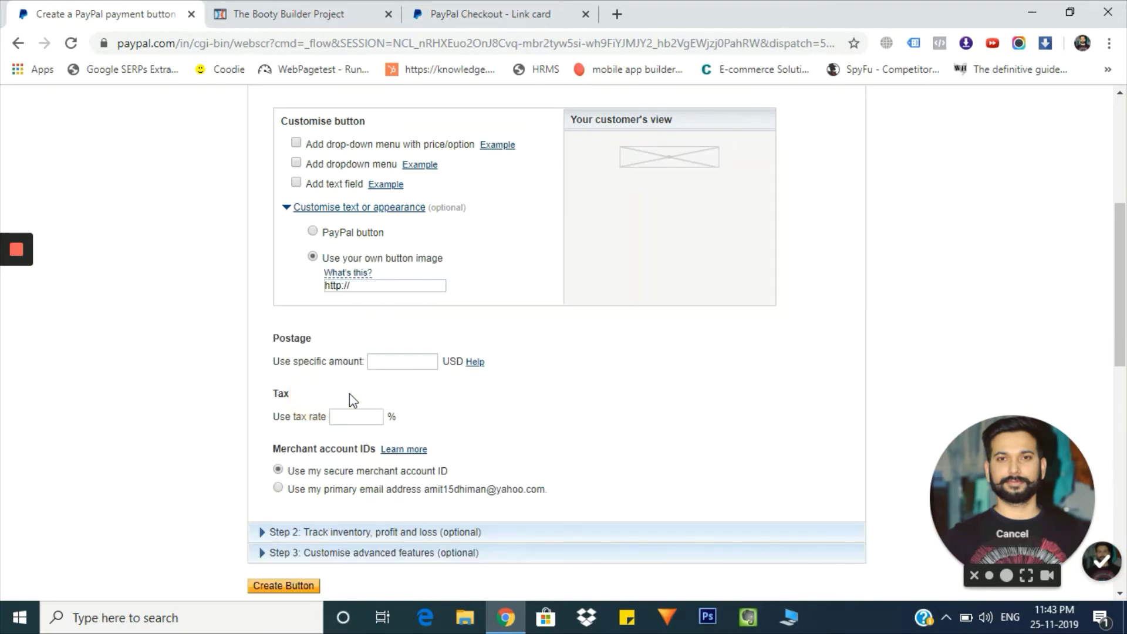
pyautogui.moveTo(384, 290); pyautogui.dragTo(226, 267)
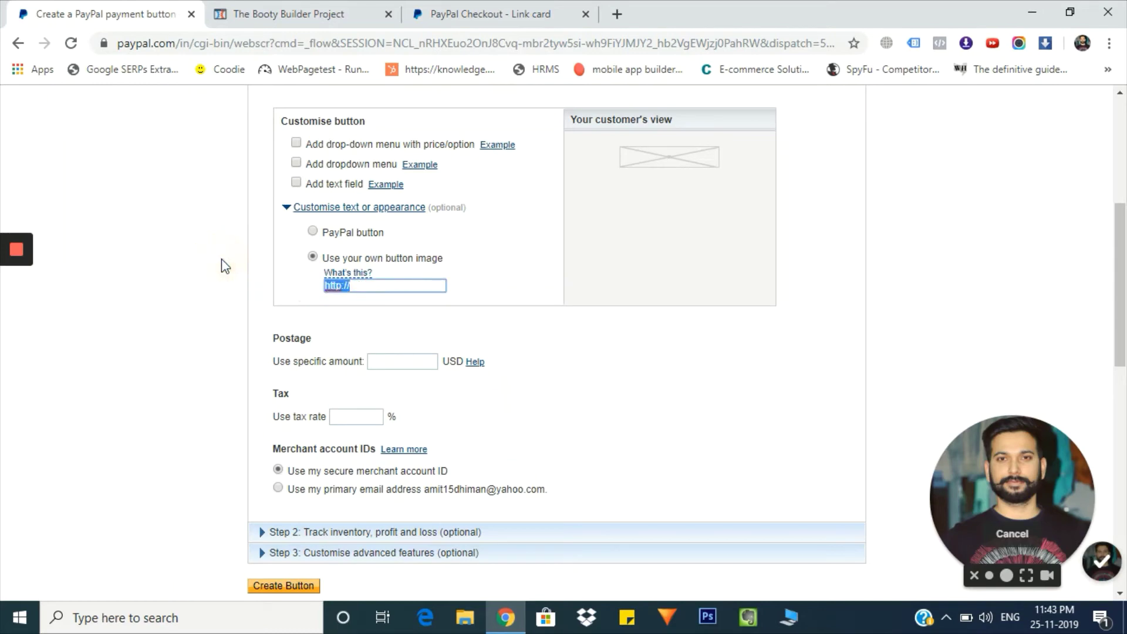
pyautogui.click(313, 231)
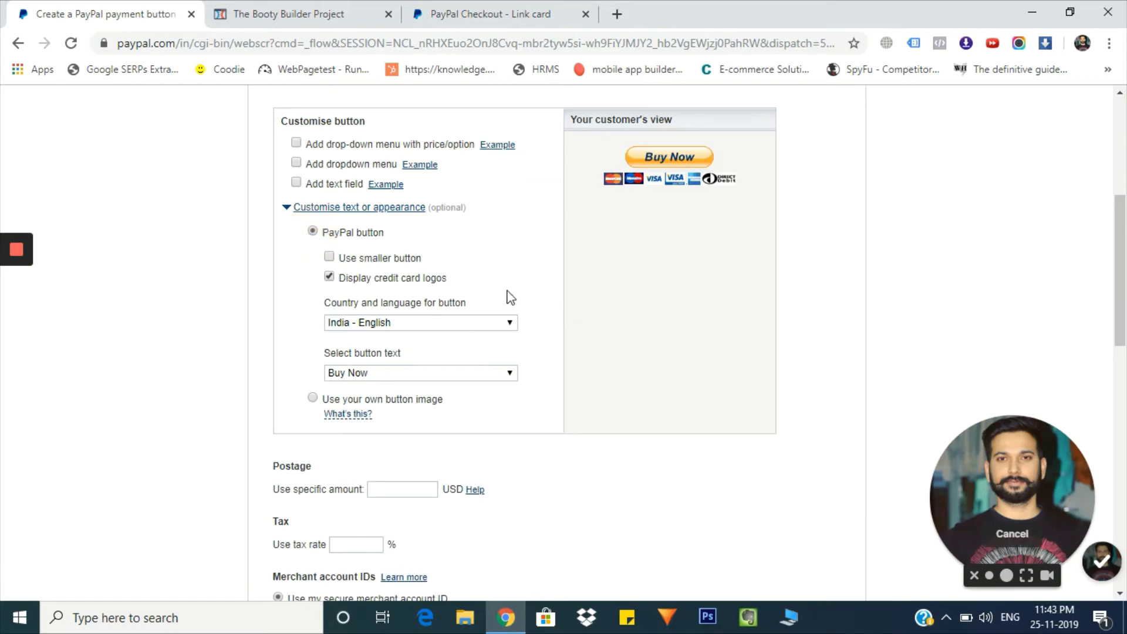
pyautogui.scroll(-4, 520, 291)
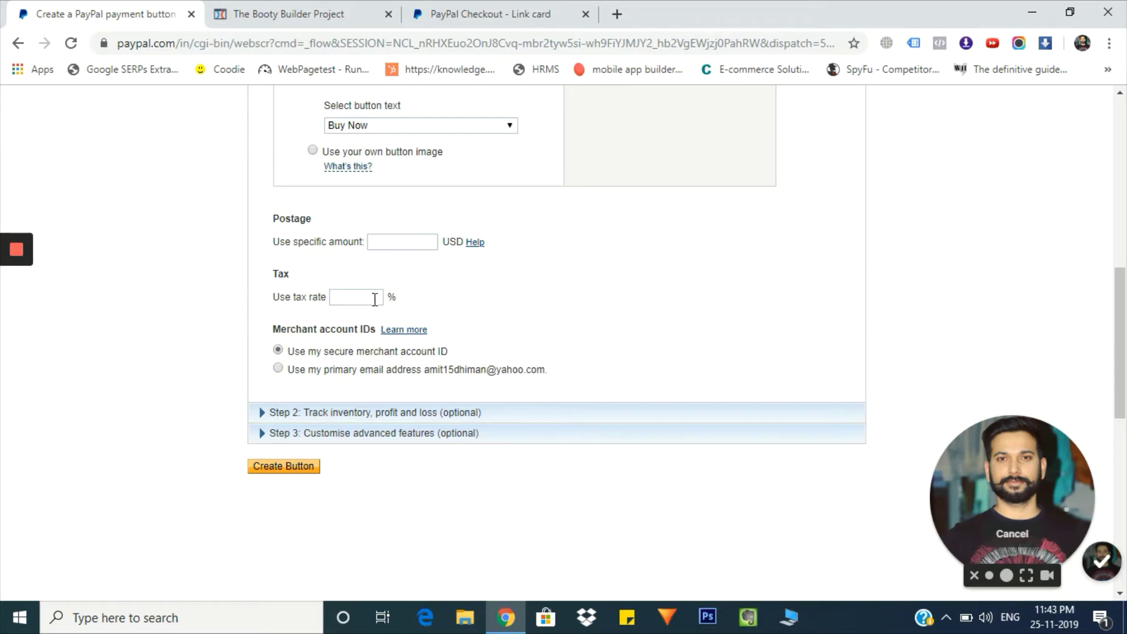
pyautogui.click(357, 297)
# - Expand and then collapse the Step 2 inventory and profit tracking options
pyautogui.click(263, 412)
pyautogui.scroll(10, 435, 343)
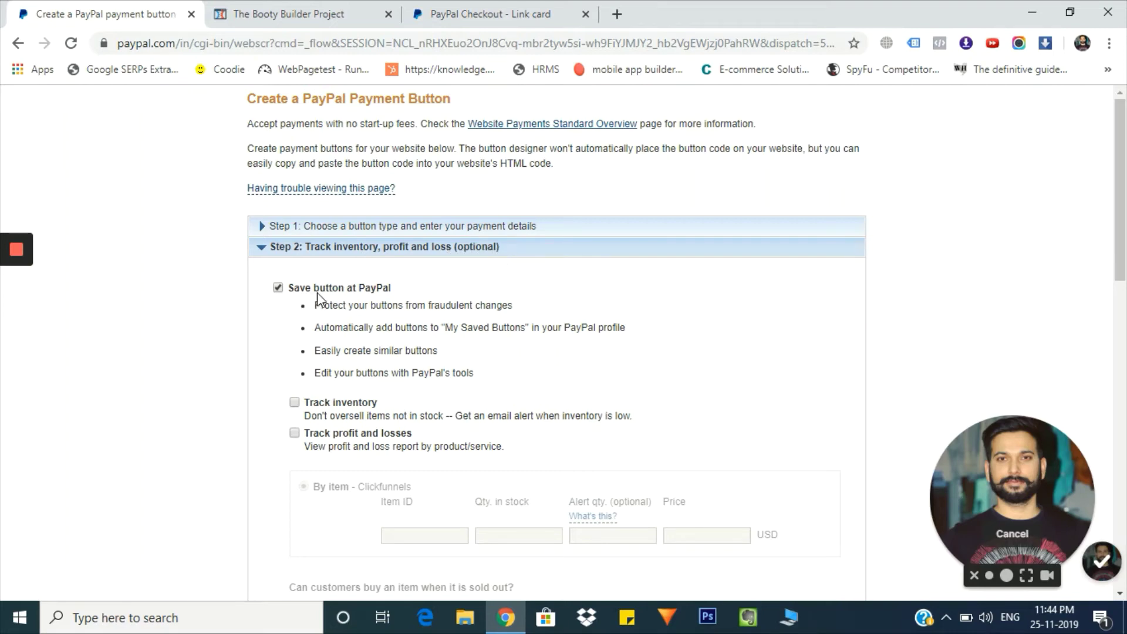
pyautogui.click(266, 250)
pyautogui.scroll(-2, 261, 255)
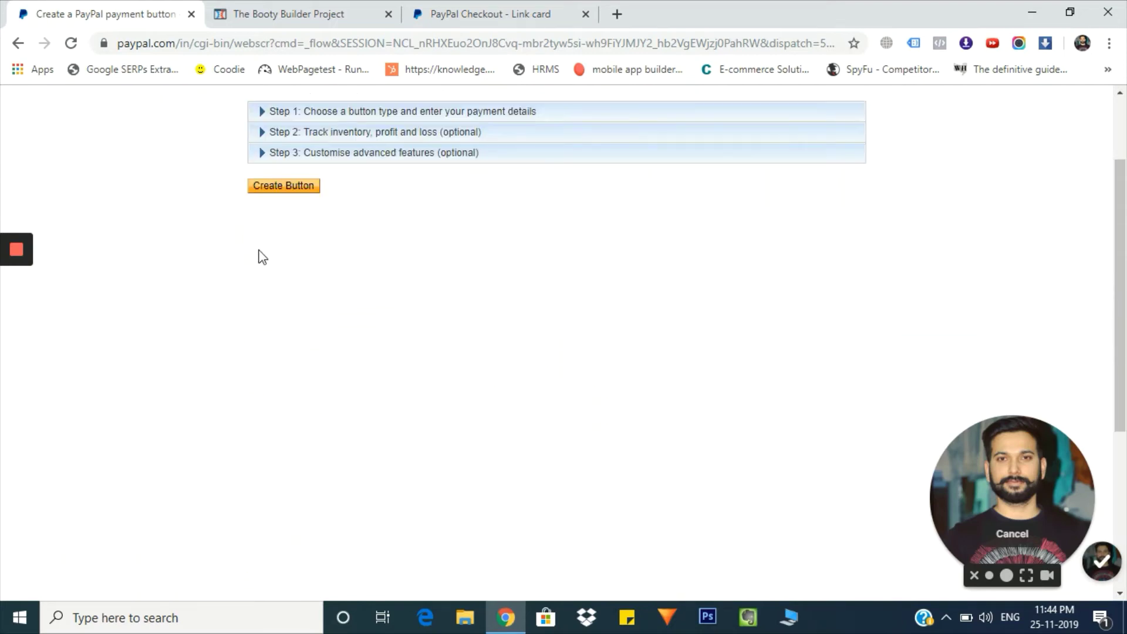
# - Expand Step 3 advanced features and review its options, leaving the defaults
pyautogui.click(262, 155)
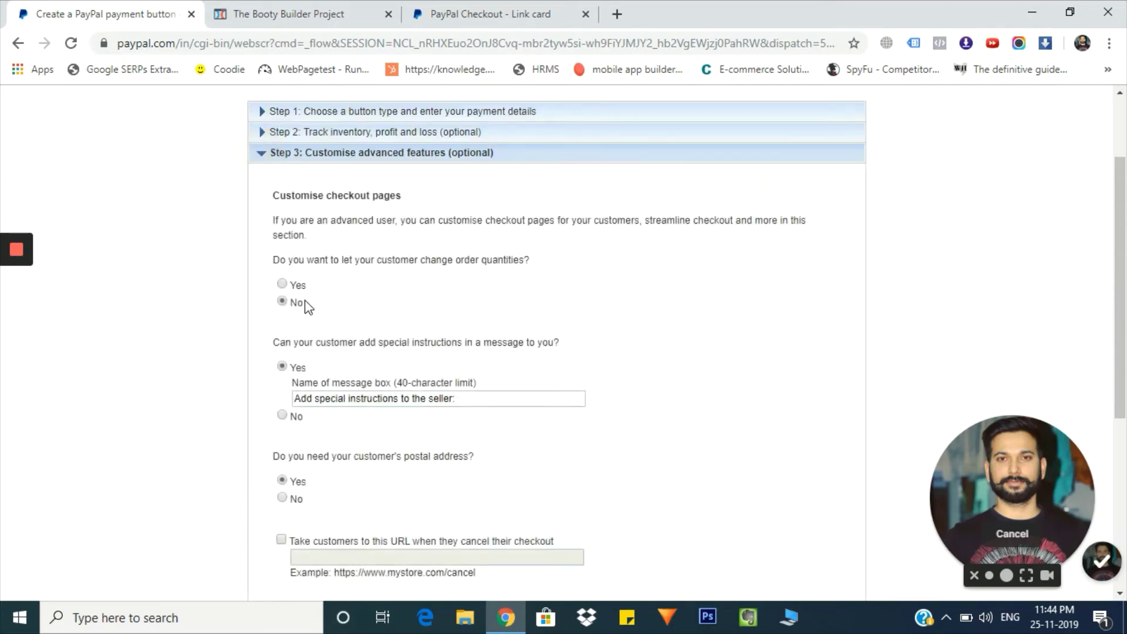
pyautogui.scroll(-3, 301, 387)
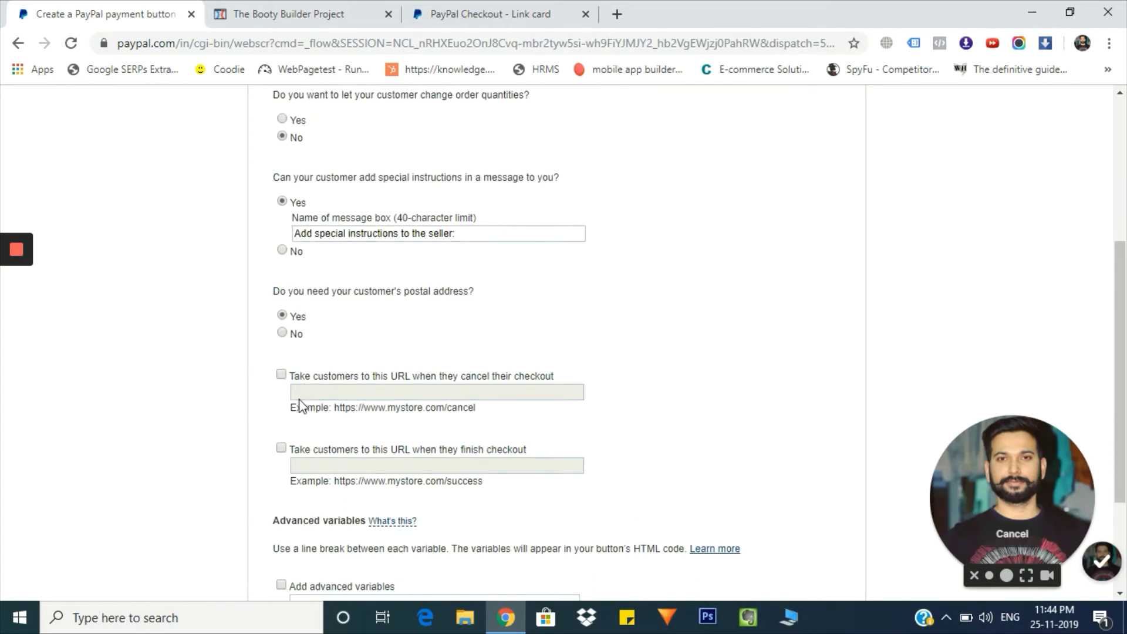
pyautogui.scroll(-3, 300, 406)
pyautogui.scroll(7, 310, 377)
pyautogui.scroll(1, 312, 373)
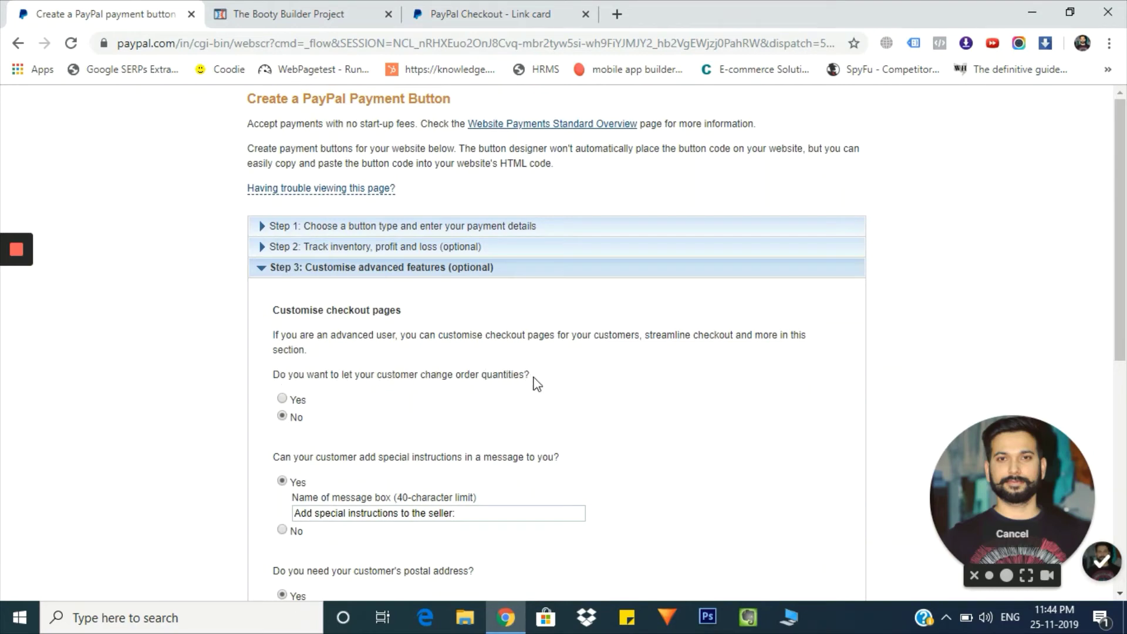
pyautogui.scroll(-3, 283, 424)
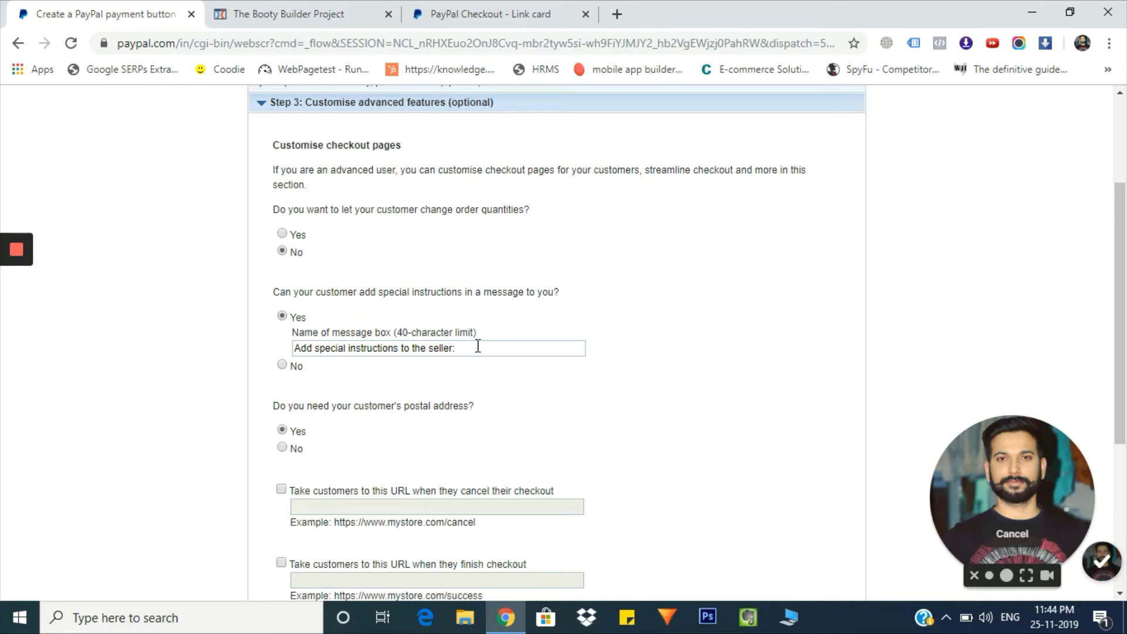
pyautogui.scroll(-1, 428, 360)
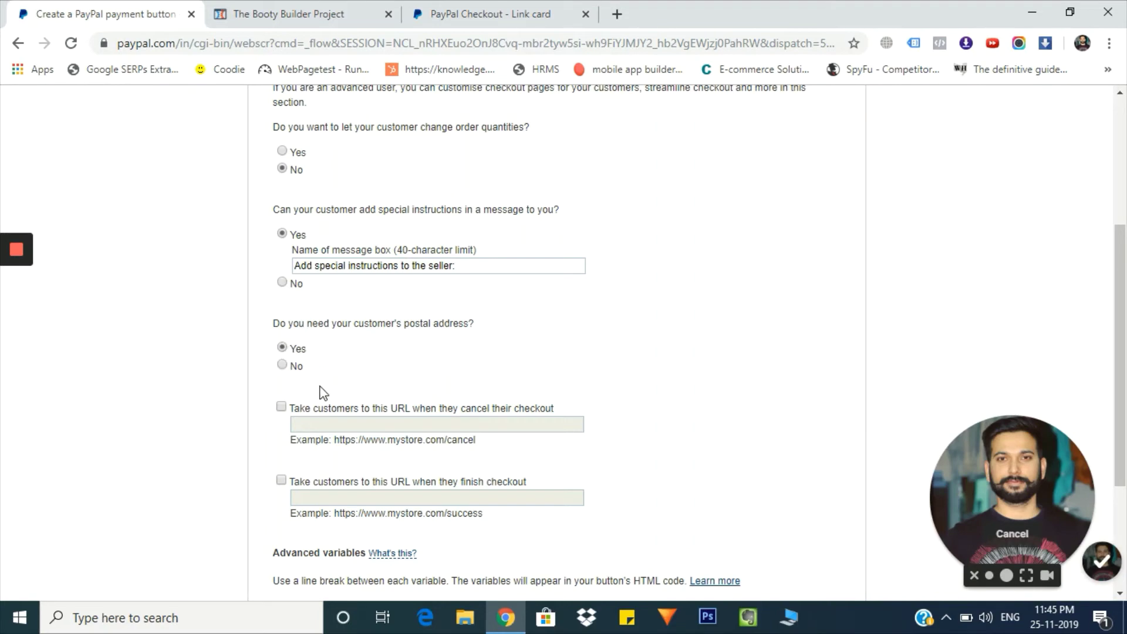
pyautogui.scroll(-3, 285, 400)
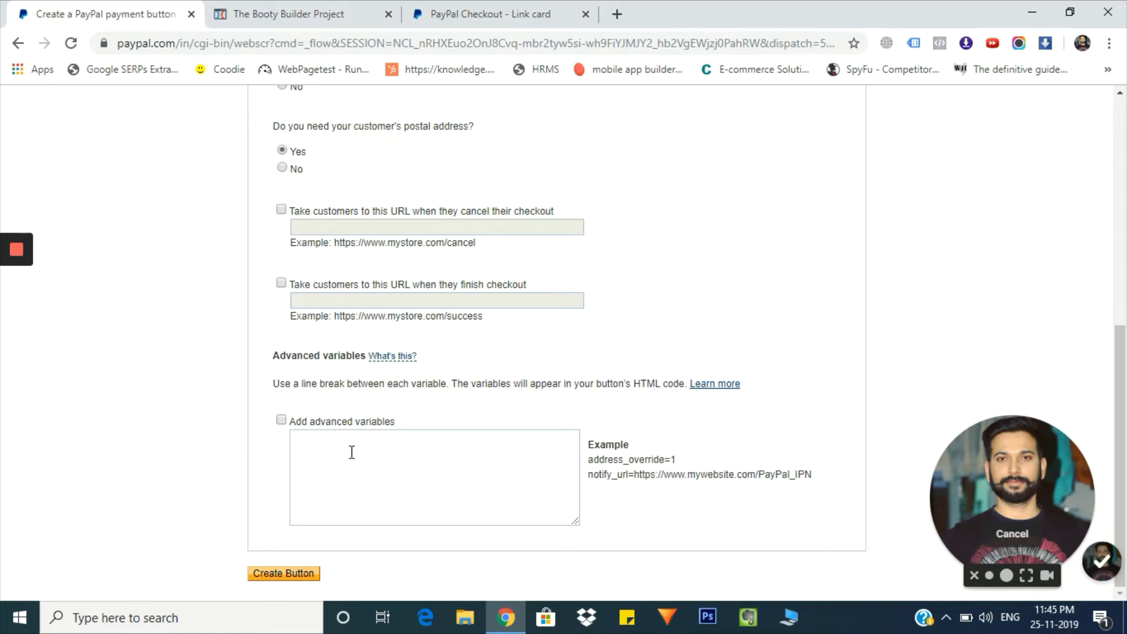
# - Create the Buy Now button and select all of its generated website HTML code
pyautogui.click(286, 574)
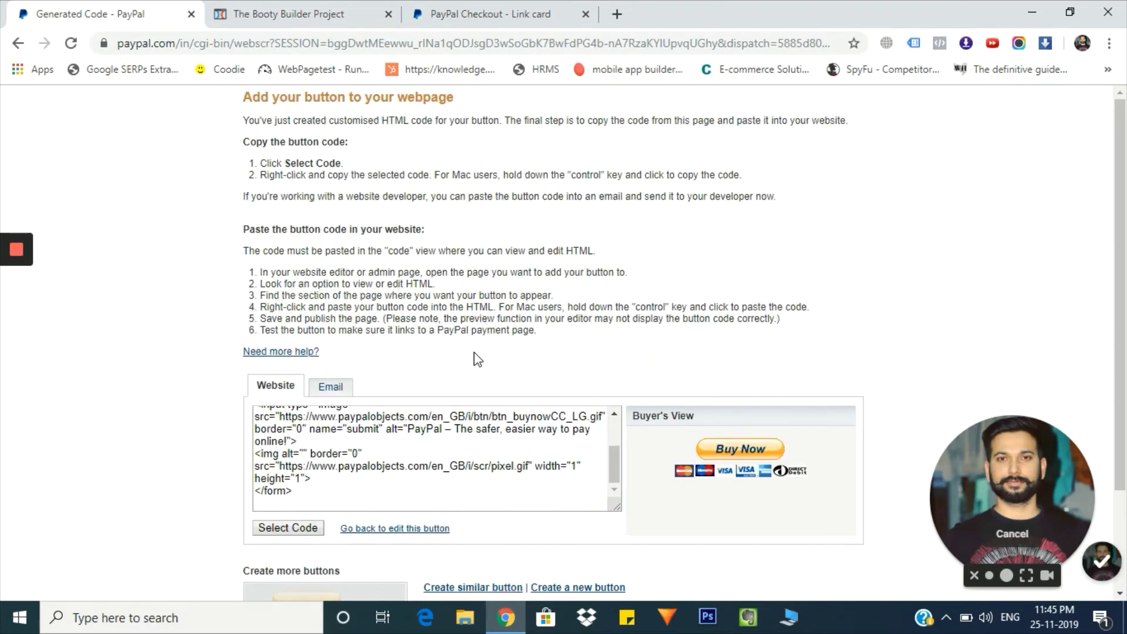
pyautogui.scroll(-2, 516, 358)
pyautogui.scroll(3, 324, 324)
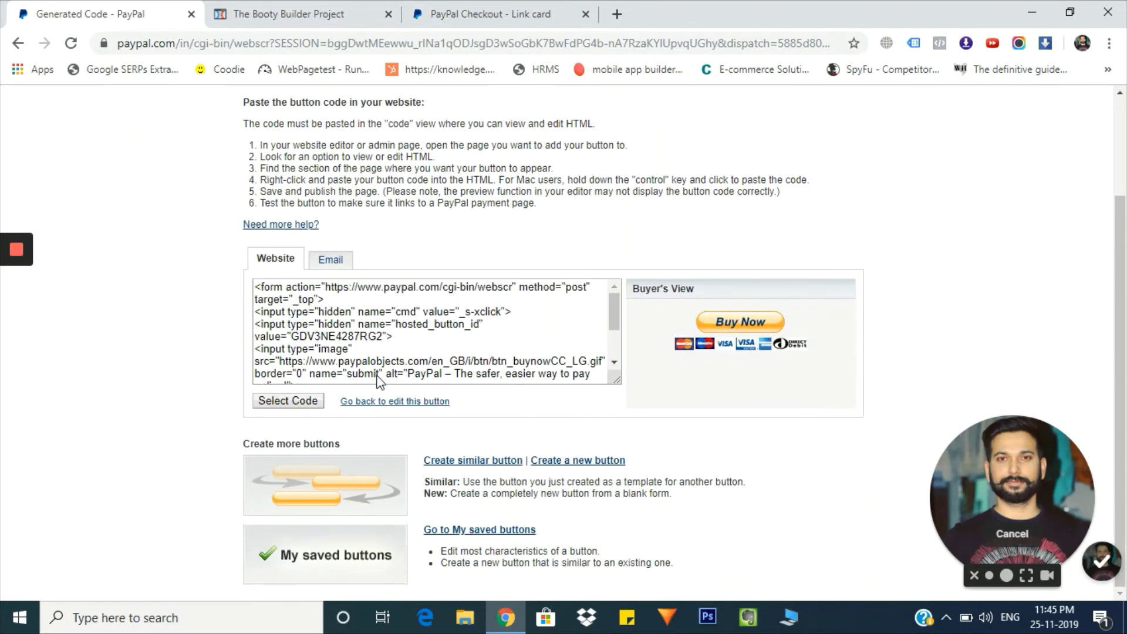
pyautogui.scroll(-3, 317, 330)
pyautogui.hotkey('ctrl', 'a')
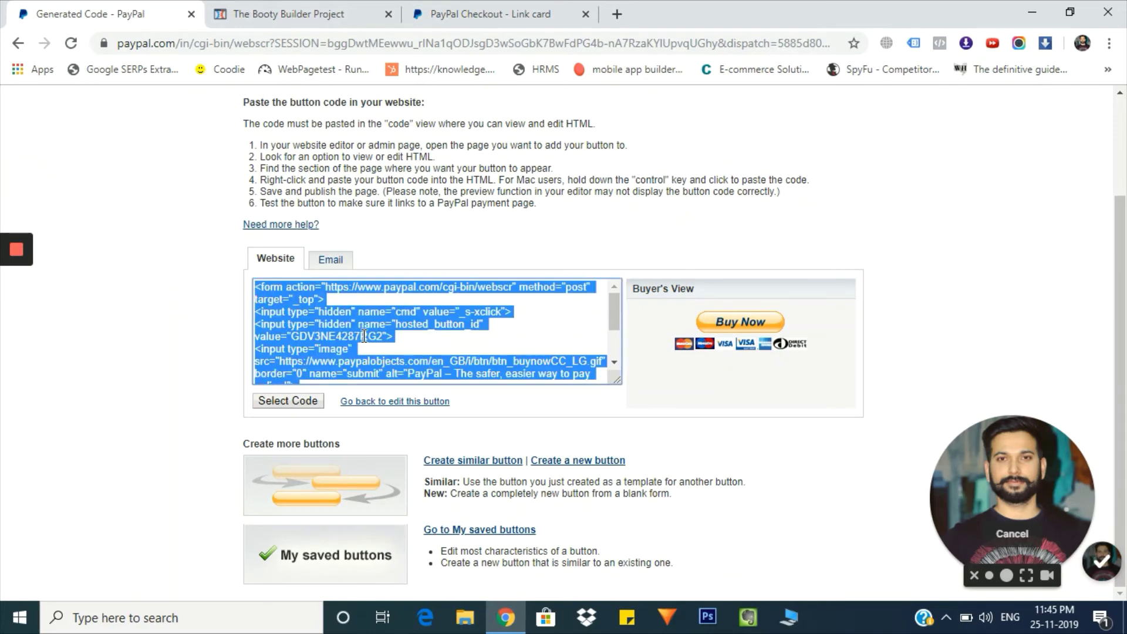
pyautogui.scroll(-3, 379, 346)
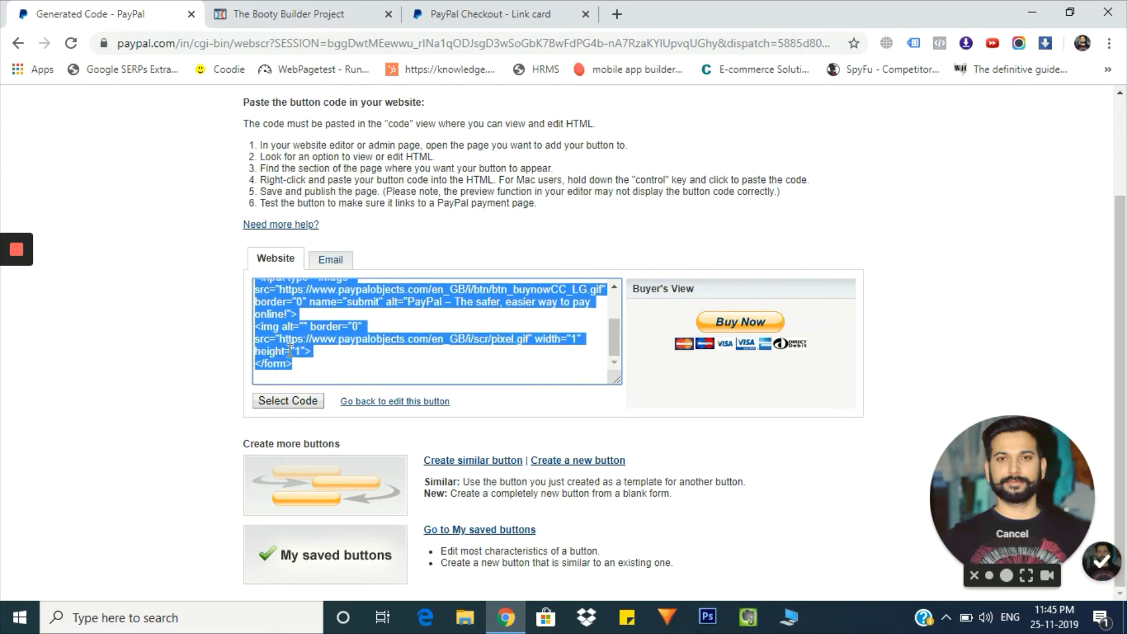
pyautogui.scroll(3, 405, 354)
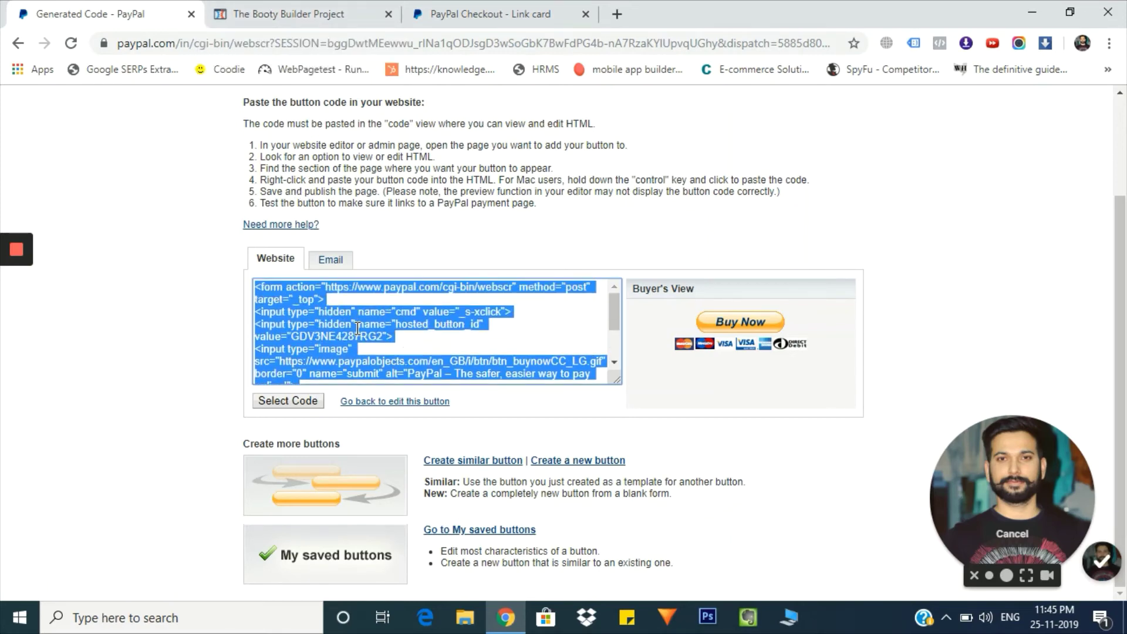
pyautogui.scroll(-3, 357, 329)
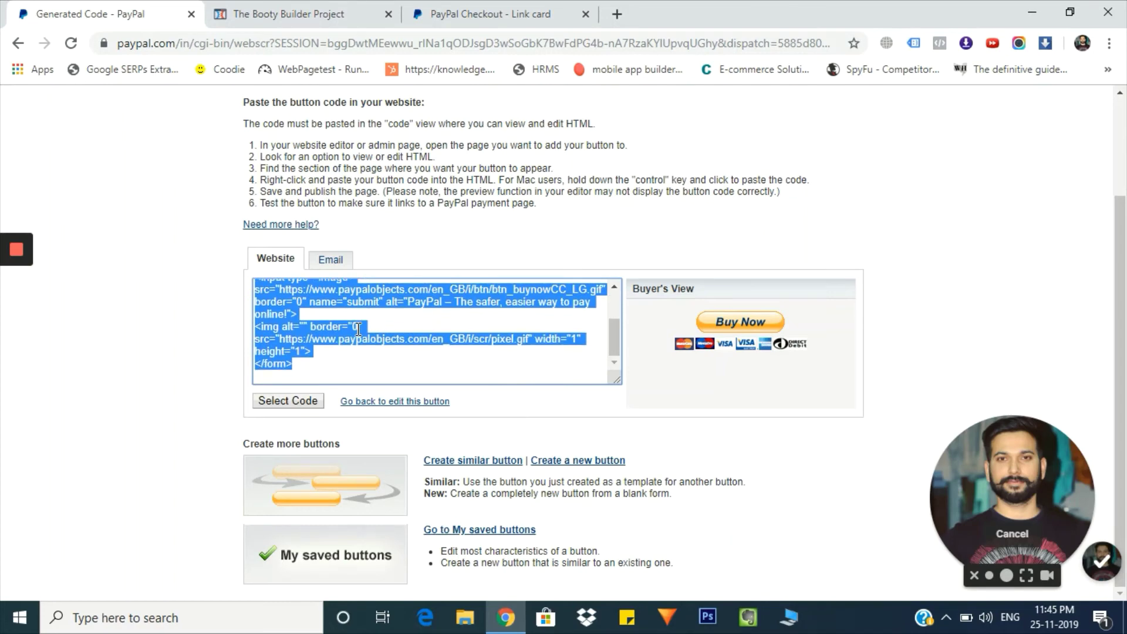
pyautogui.scroll(3, 358, 329)
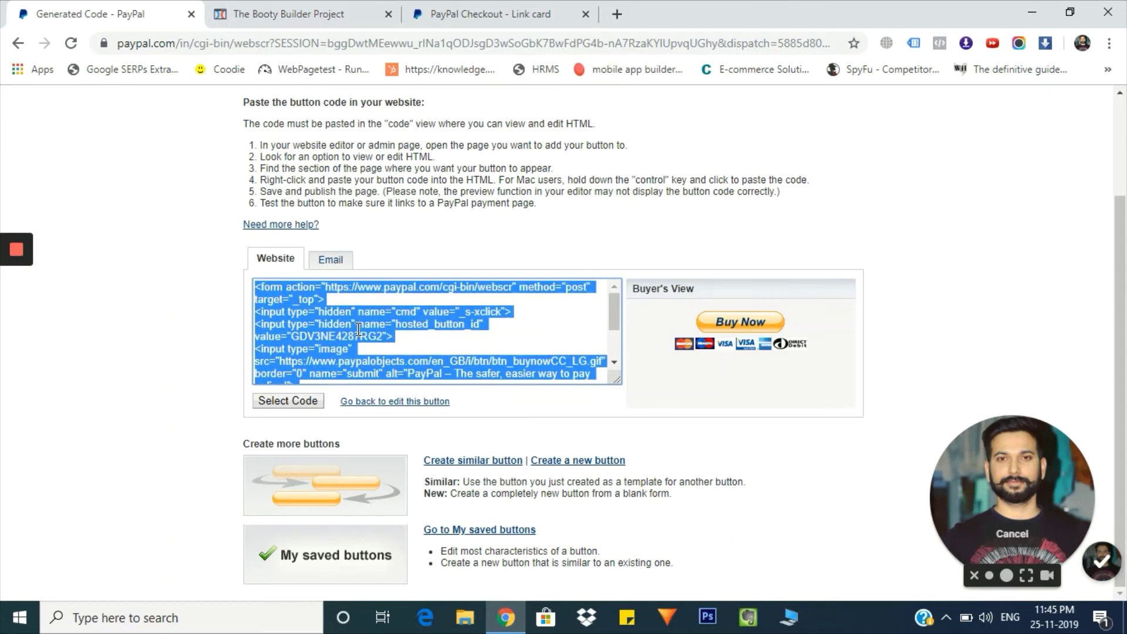
# - On the Email tab, select the entire Buy Now payment link for copying
pyautogui.click(329, 260)
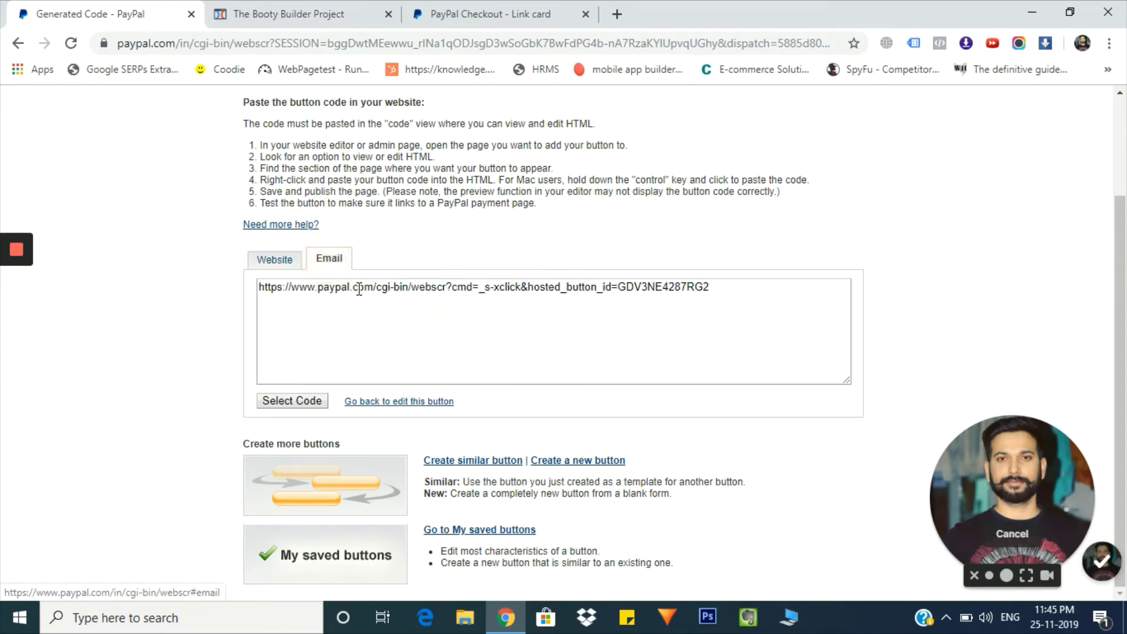
pyautogui.click(259, 288)
pyautogui.moveTo(258, 288); pyautogui.dragTo(755, 282)
pyautogui.click(755, 282)
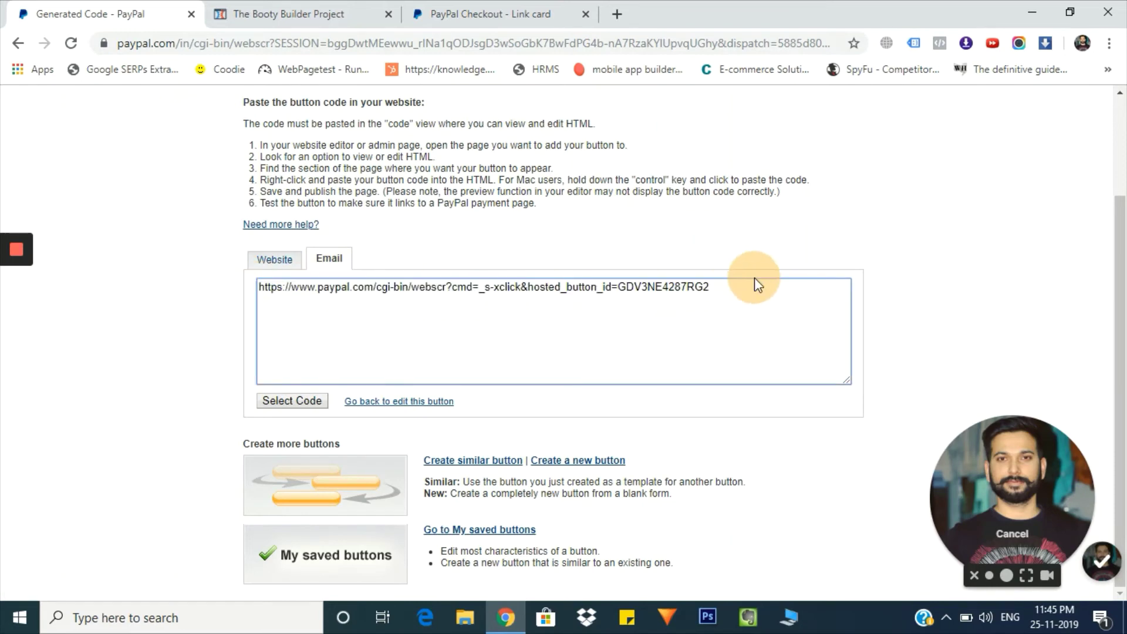
pyautogui.tripleClick(726, 286)
pyautogui.click(343, 294)
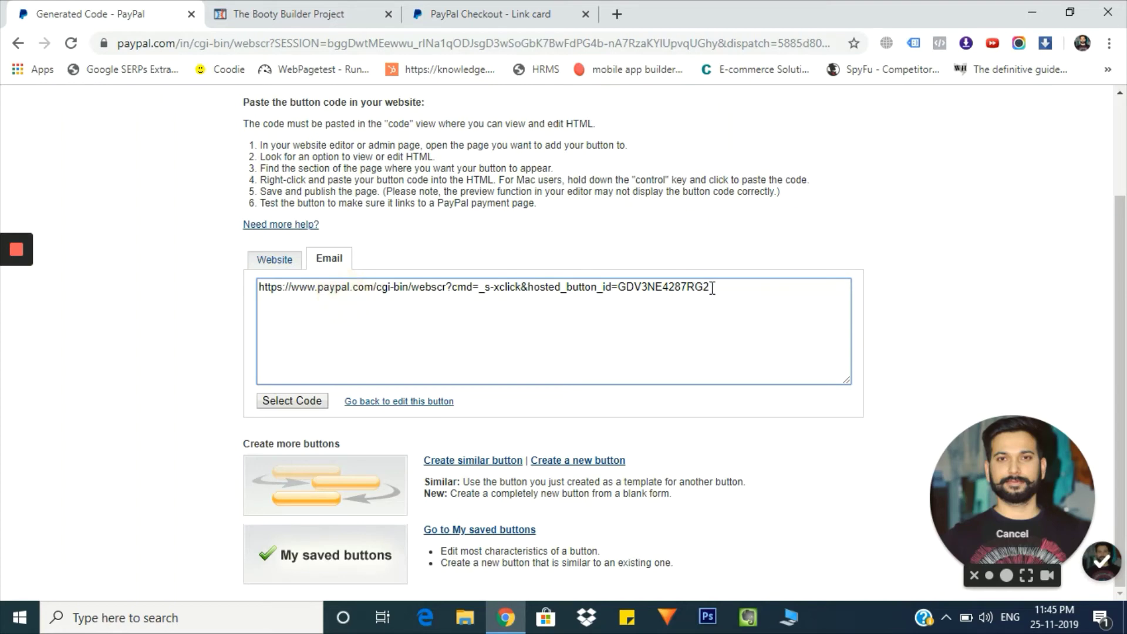
pyautogui.moveTo(743, 284); pyautogui.dragTo(252, 297)
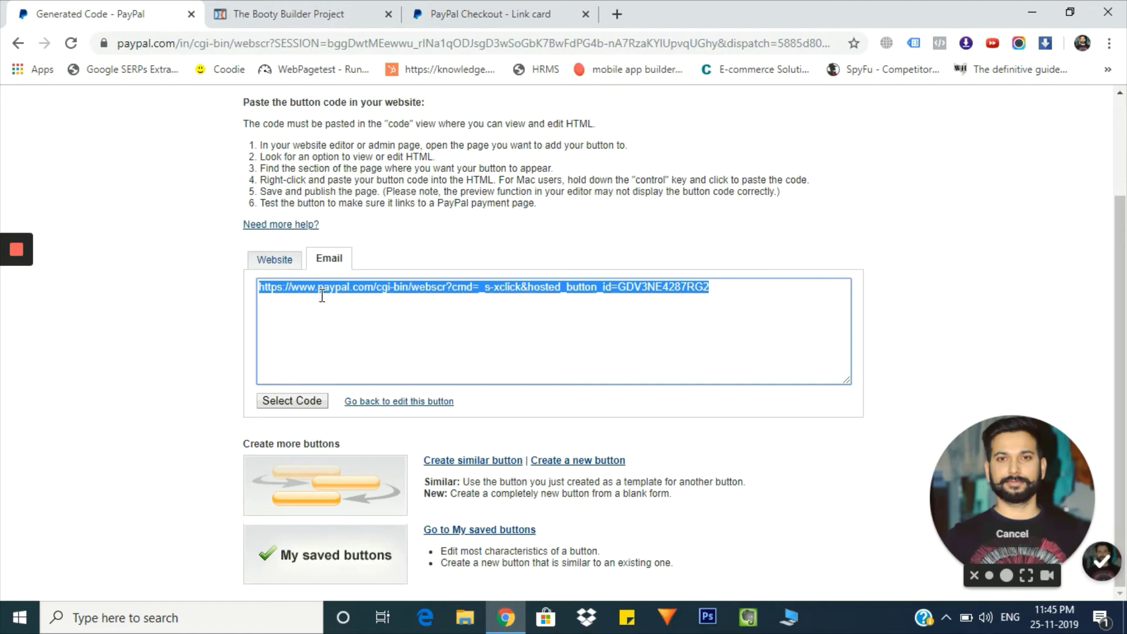
pyautogui.click(661, 291)
pyautogui.moveTo(709, 286); pyautogui.dragTo(57, 274)
# - Return to the ClickFunnels editor and close the open button action settings
pyautogui.click(414, 12)
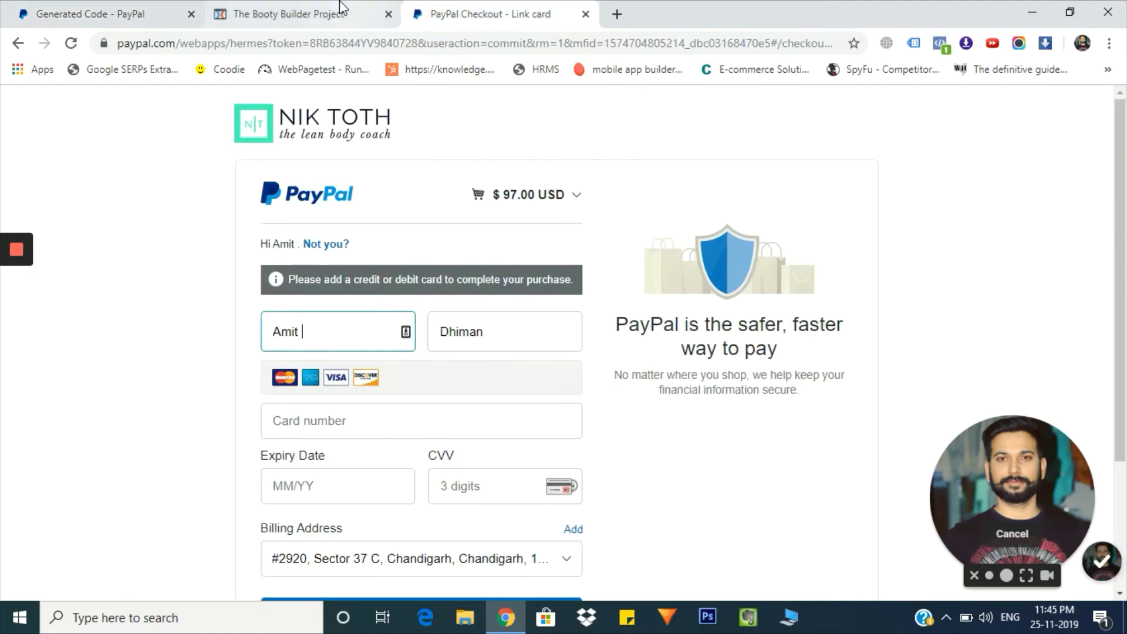
pyautogui.click(338, 8)
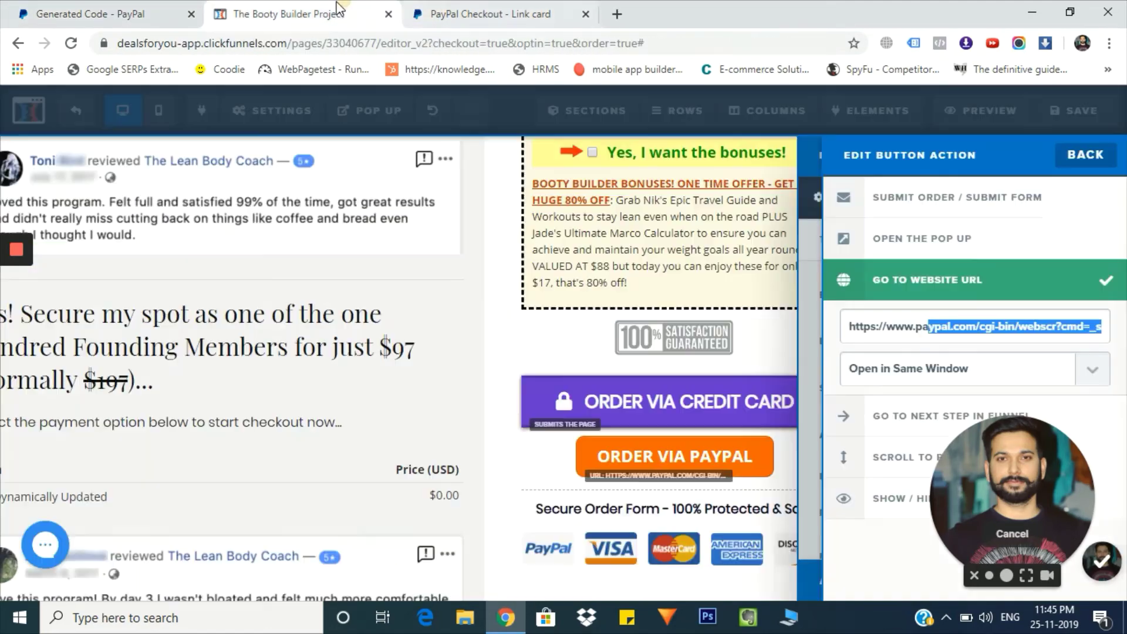
pyautogui.click(249, 339)
pyautogui.scroll(-5, 522, 373)
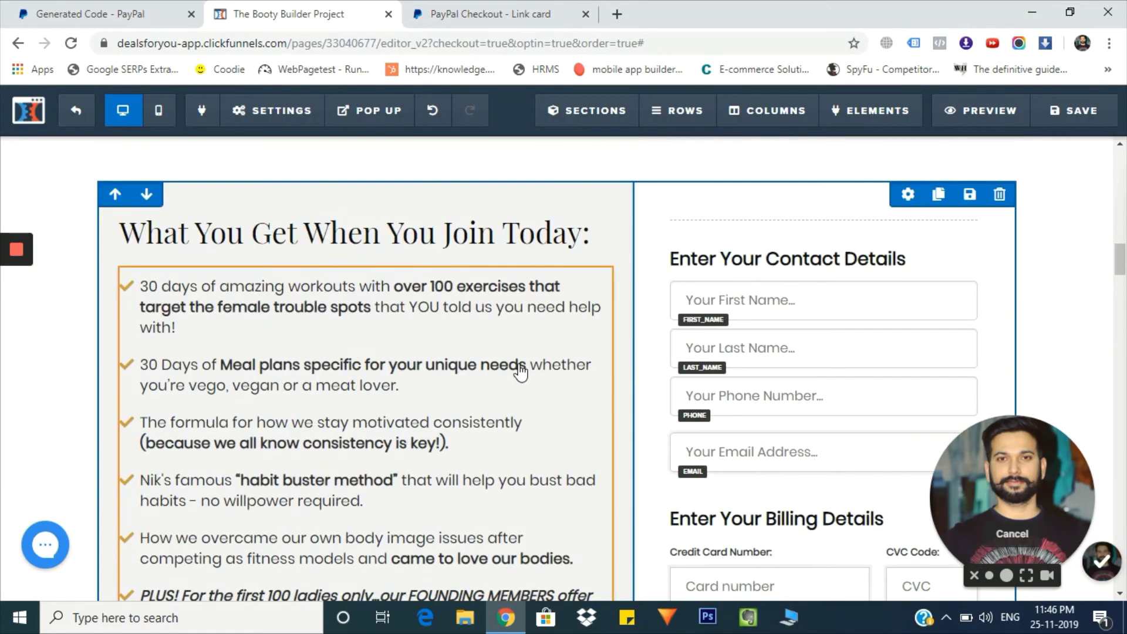
pyautogui.scroll(-10, 520, 373)
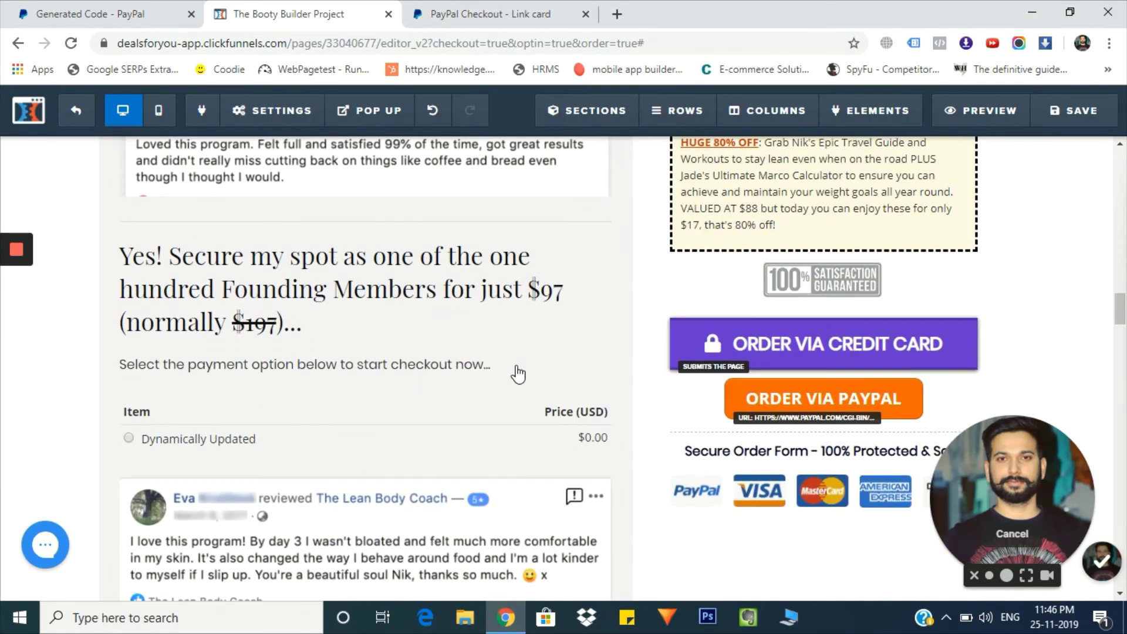
pyautogui.scroll(-1, 518, 374)
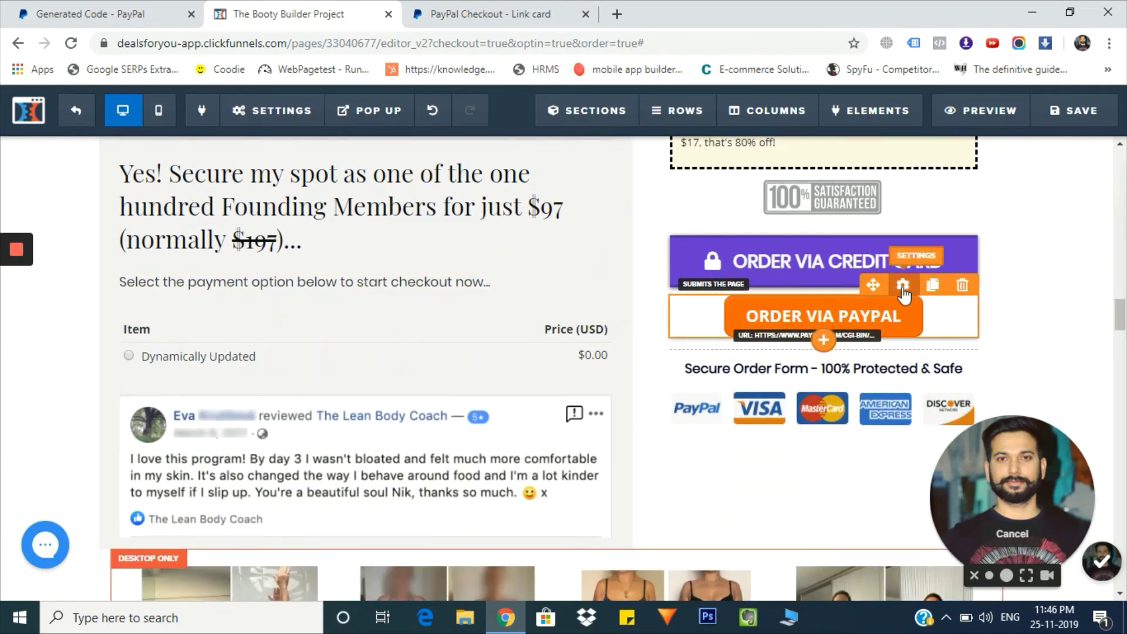
# - Set the ORDER VIA PAYPAL button's action URL to the PayPal Buy Now link
pyautogui.click(857, 298)
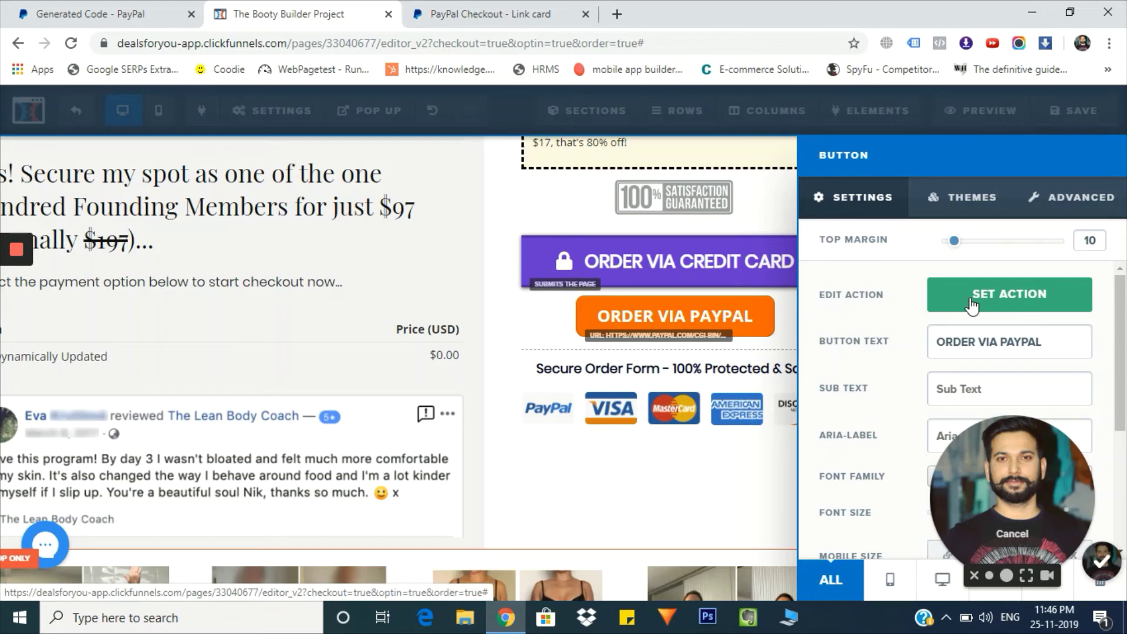
pyautogui.click(963, 296)
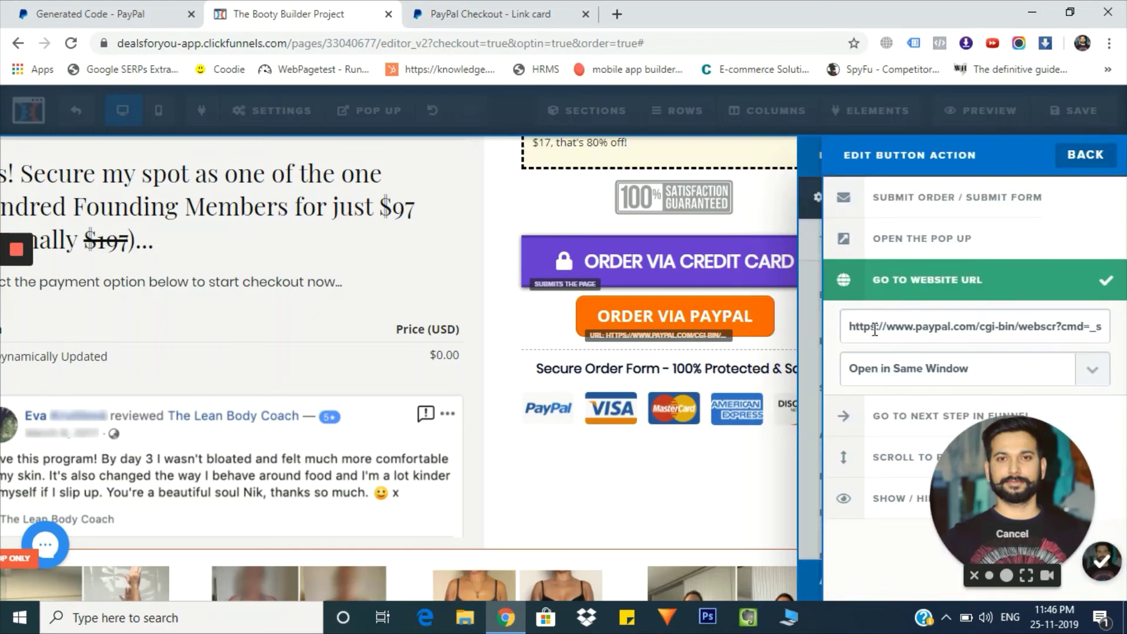
pyautogui.moveTo(851, 328); pyautogui.dragTo(1123, 338)
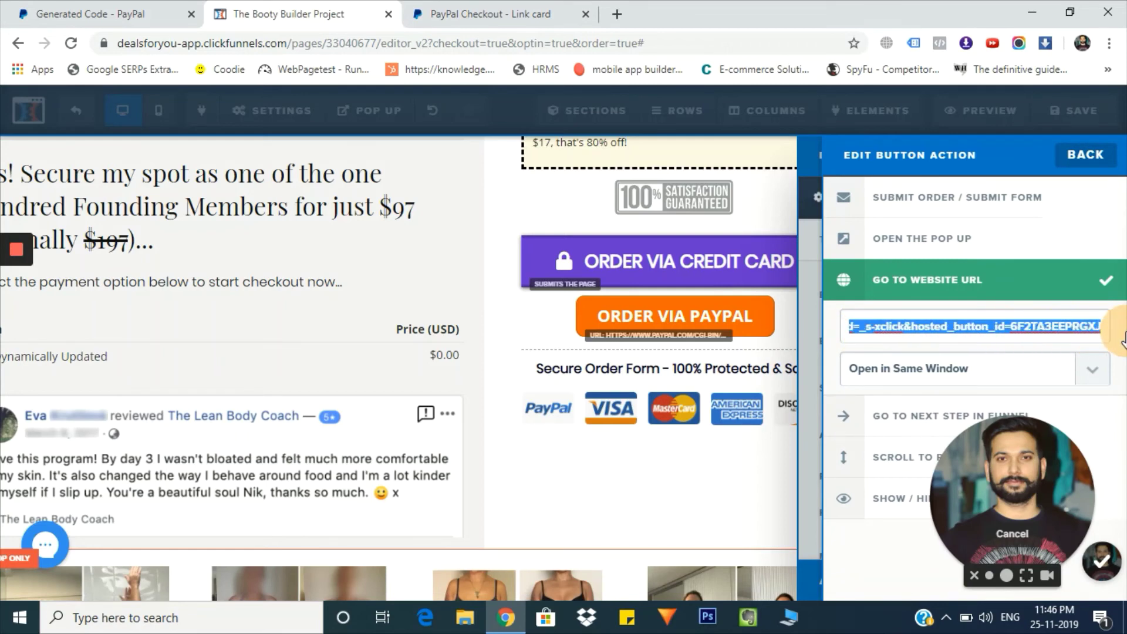
pyautogui.click(487, 12)
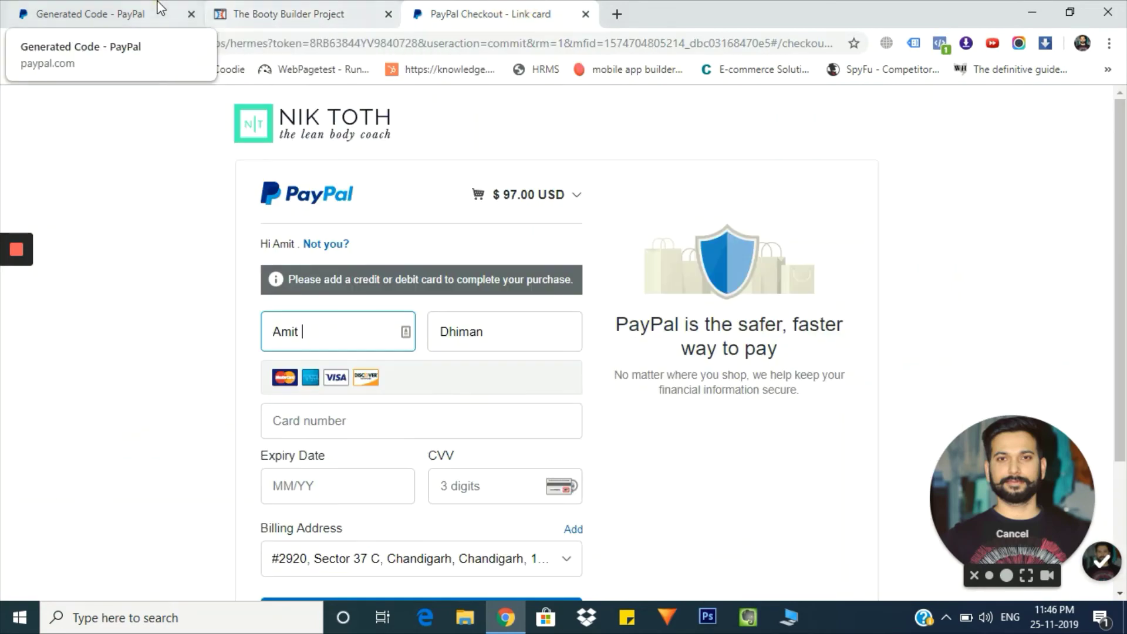
pyautogui.click(159, 8)
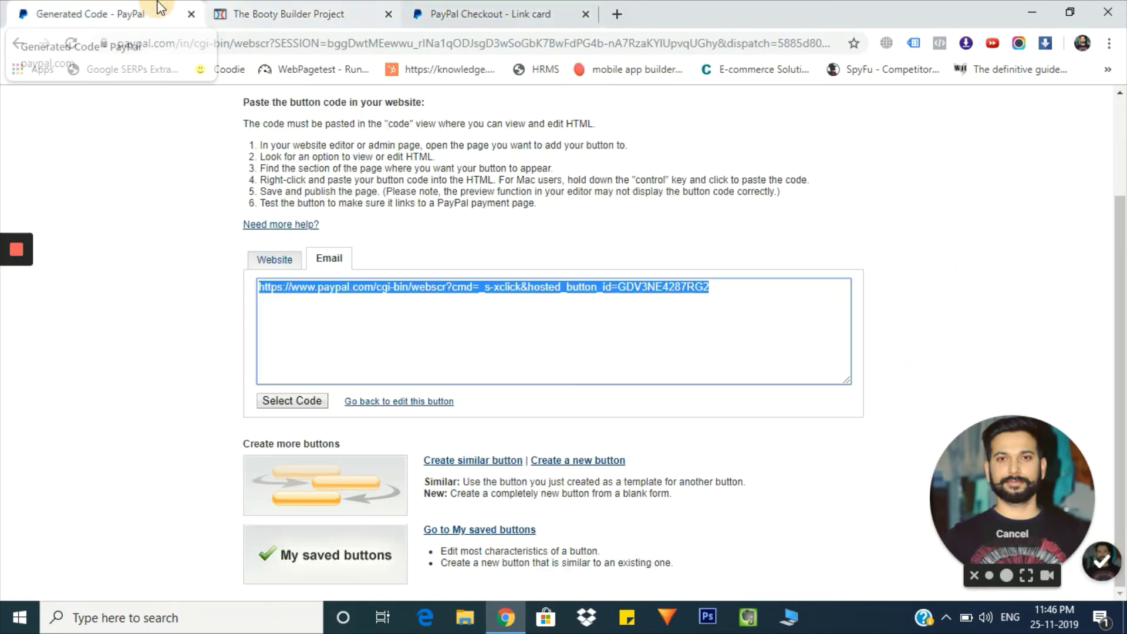
pyautogui.click(301, 13)
pyautogui.tripleClick(984, 339)
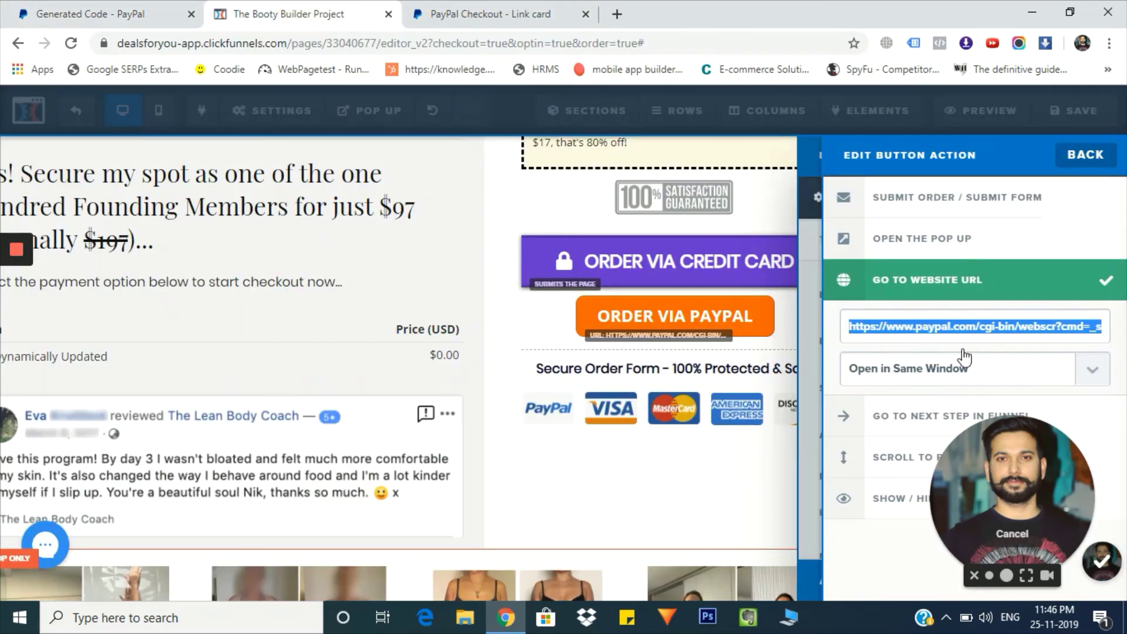
# - Close the button settings and exit the page editor
pyautogui.click(1085, 154)
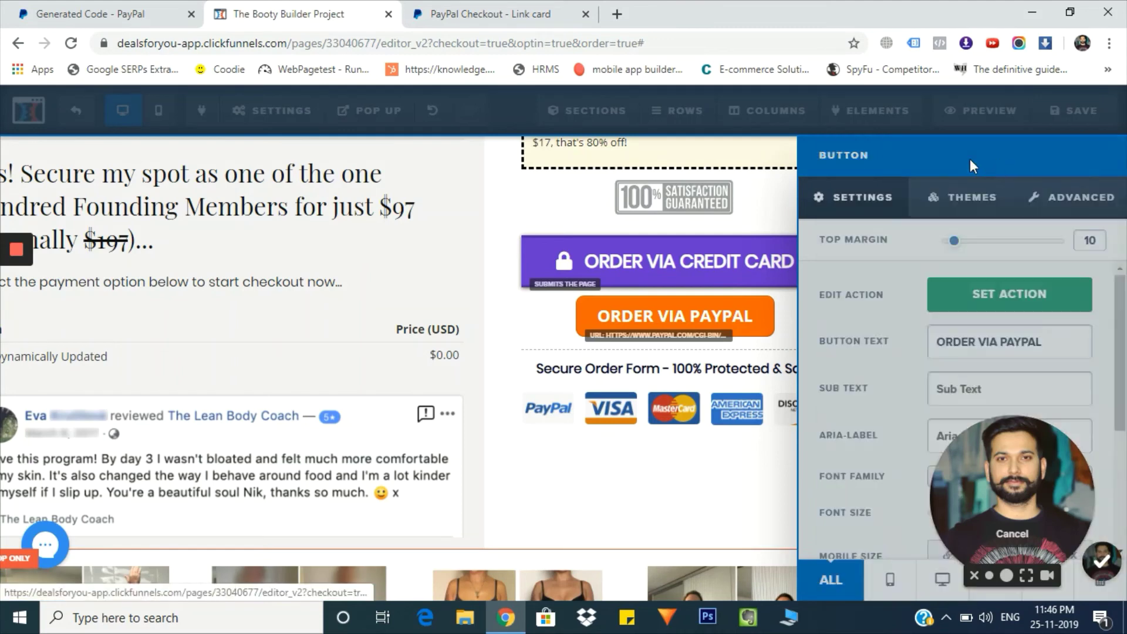
pyautogui.click(1116, 133)
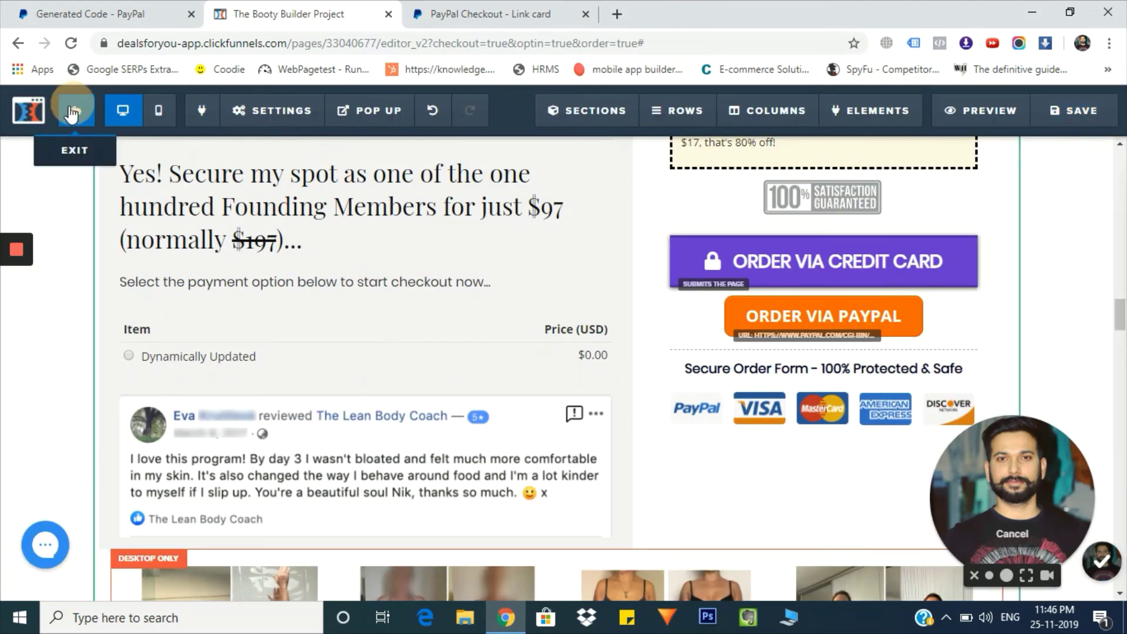
pyautogui.click(75, 110)
# - Leave the editor and test ORDER VIA PAYPAL on the live join-now page, reaching a $97.00 checkout
pyautogui.click(634, 146)
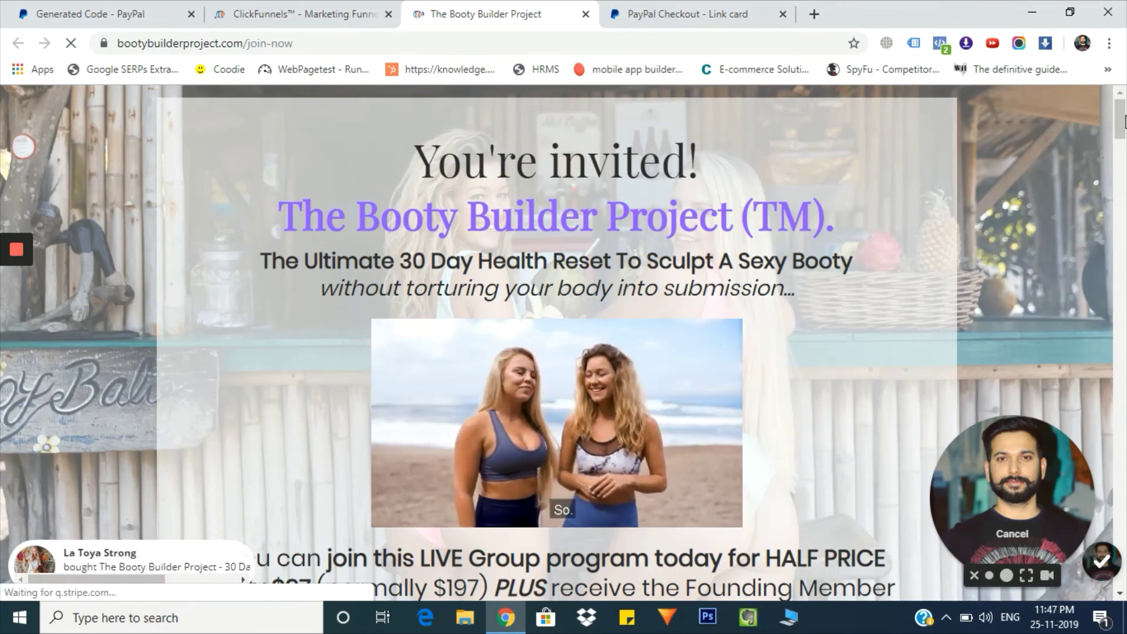
pyautogui.scroll(-15, 1122, 118)
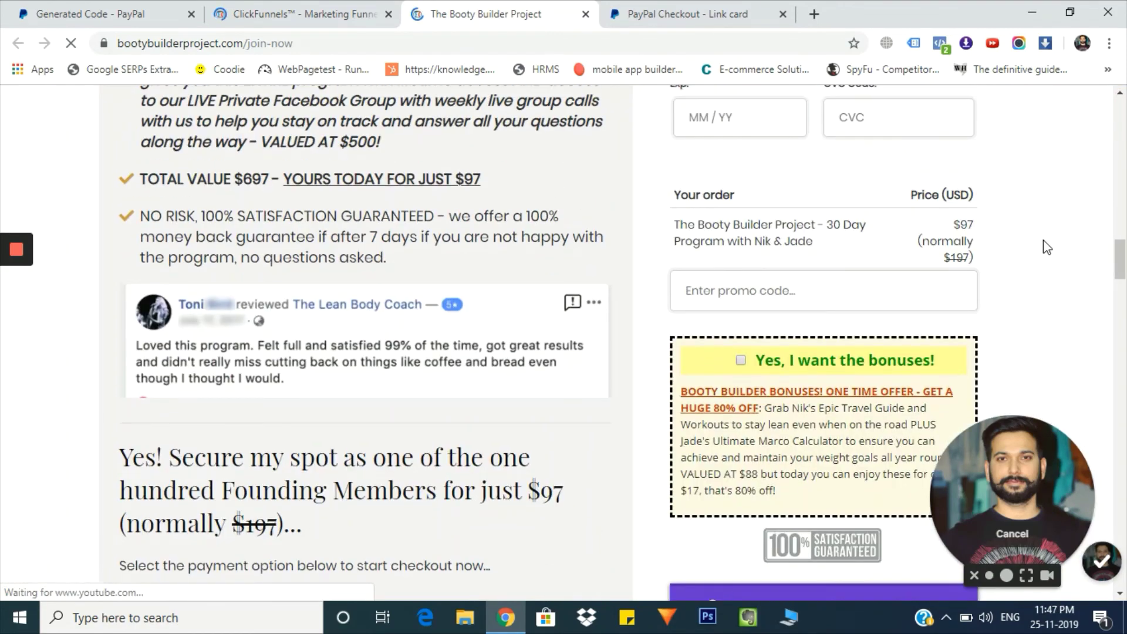
pyautogui.scroll(7, 1044, 241)
pyautogui.scroll(-14, 1044, 240)
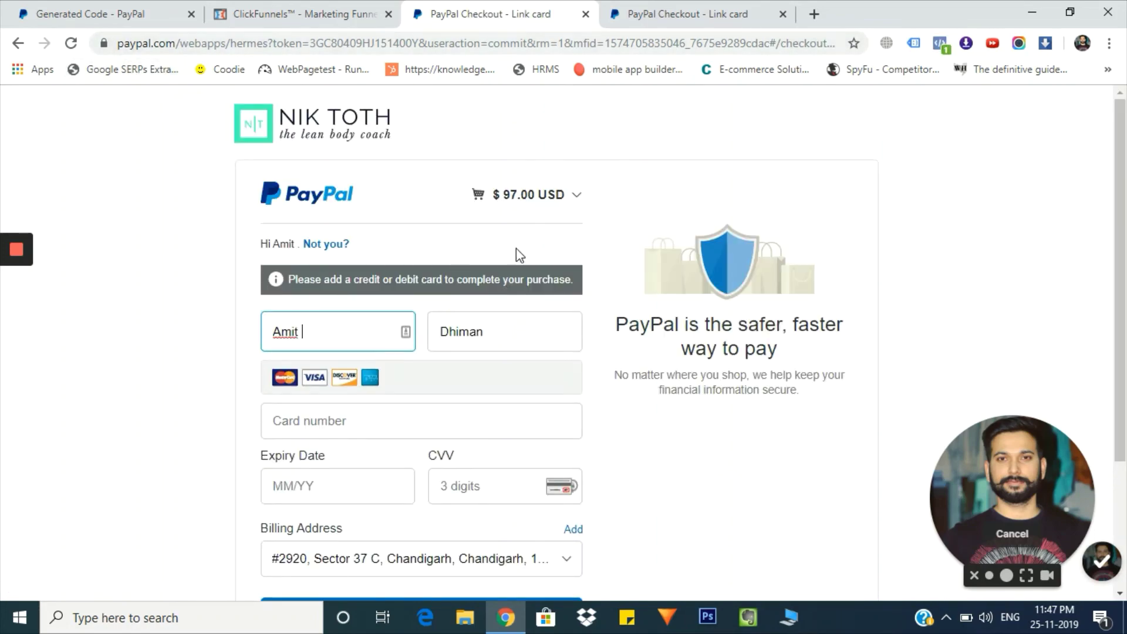
pyautogui.scroll(-3, 214, 360)
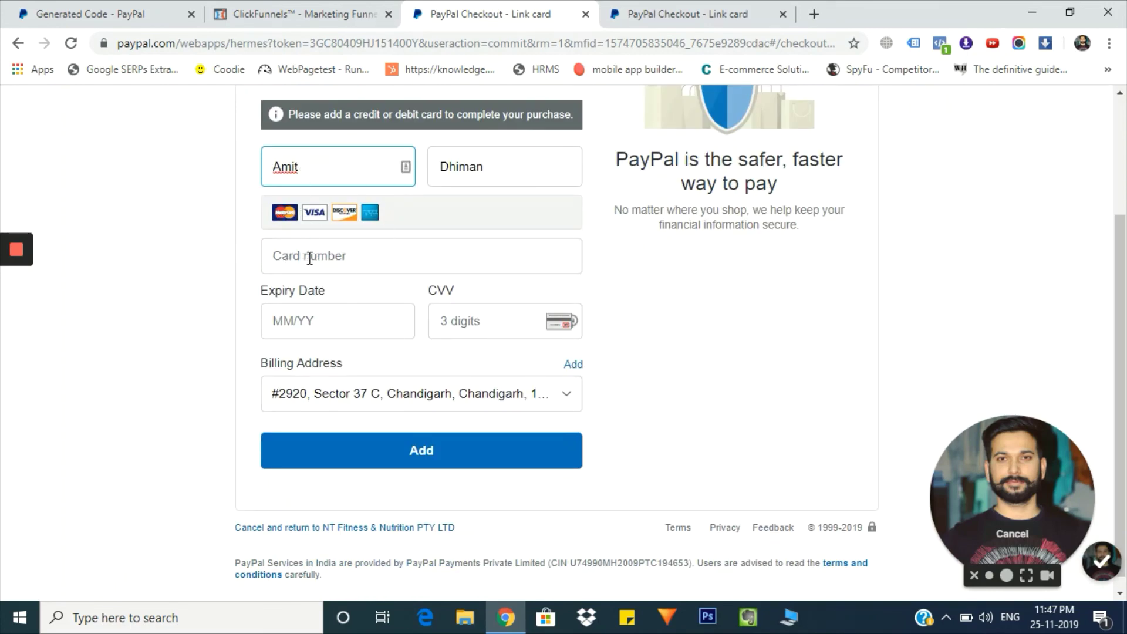
pyautogui.click(287, 259)
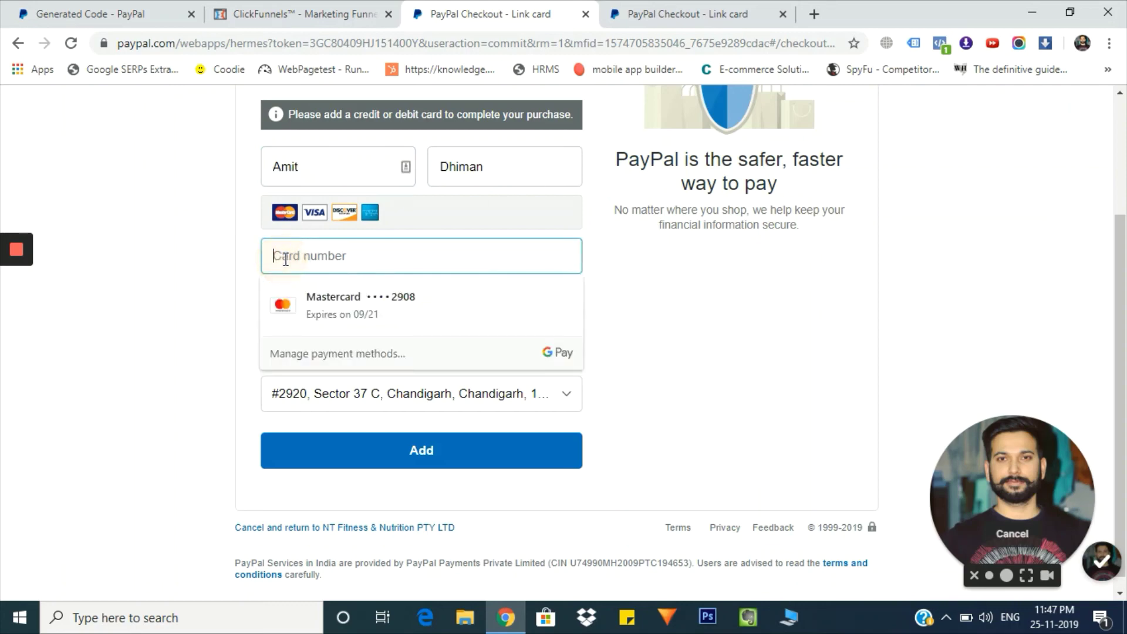
pyautogui.click(216, 292)
pyautogui.click(315, 320)
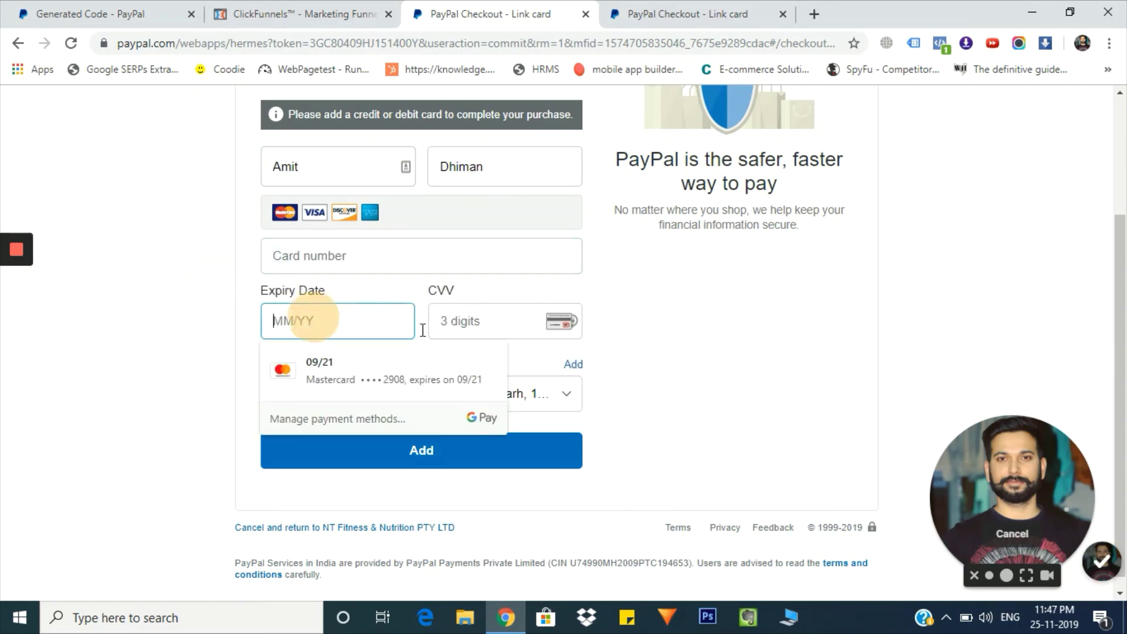
pyautogui.click(495, 329)
pyautogui.scroll(-1, 704, 386)
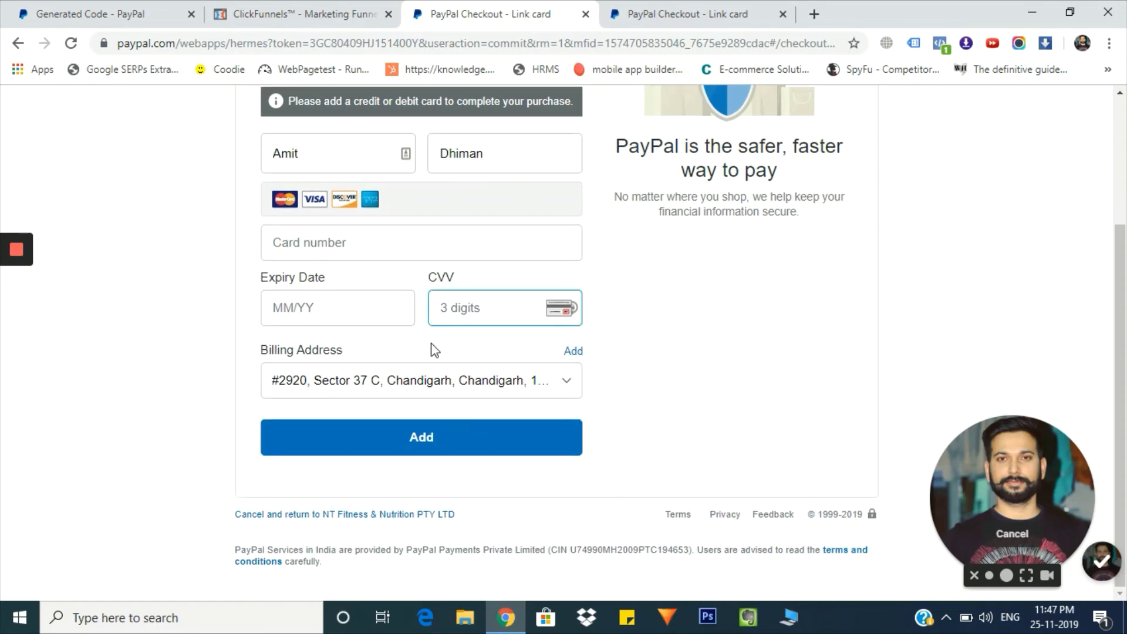
pyautogui.click(290, 370)
pyautogui.click(710, 364)
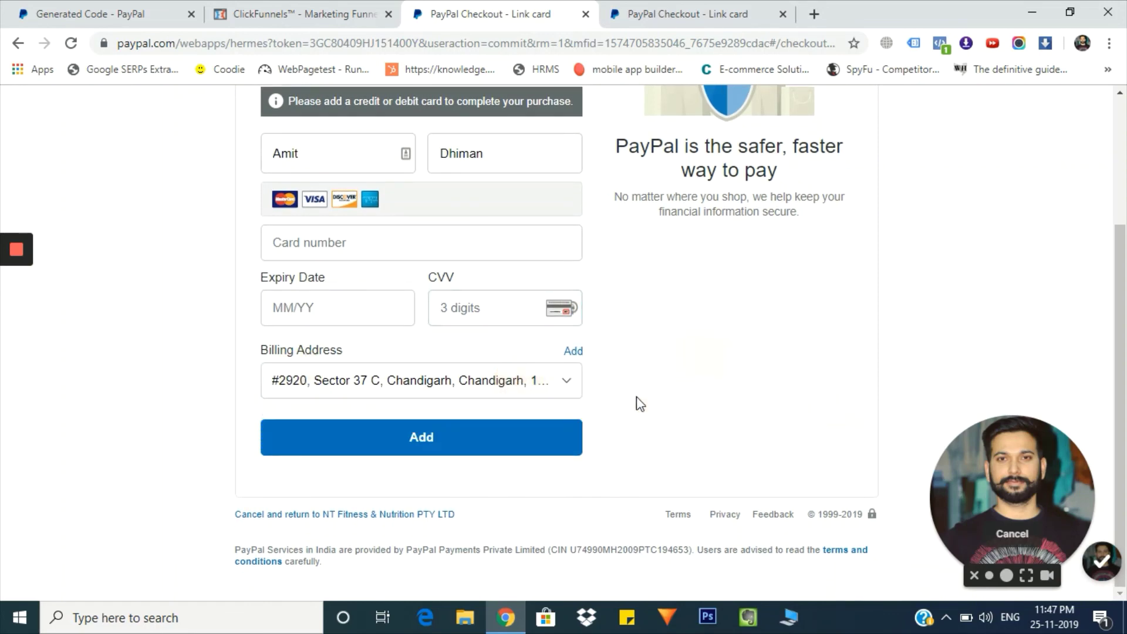
pyautogui.click(410, 438)
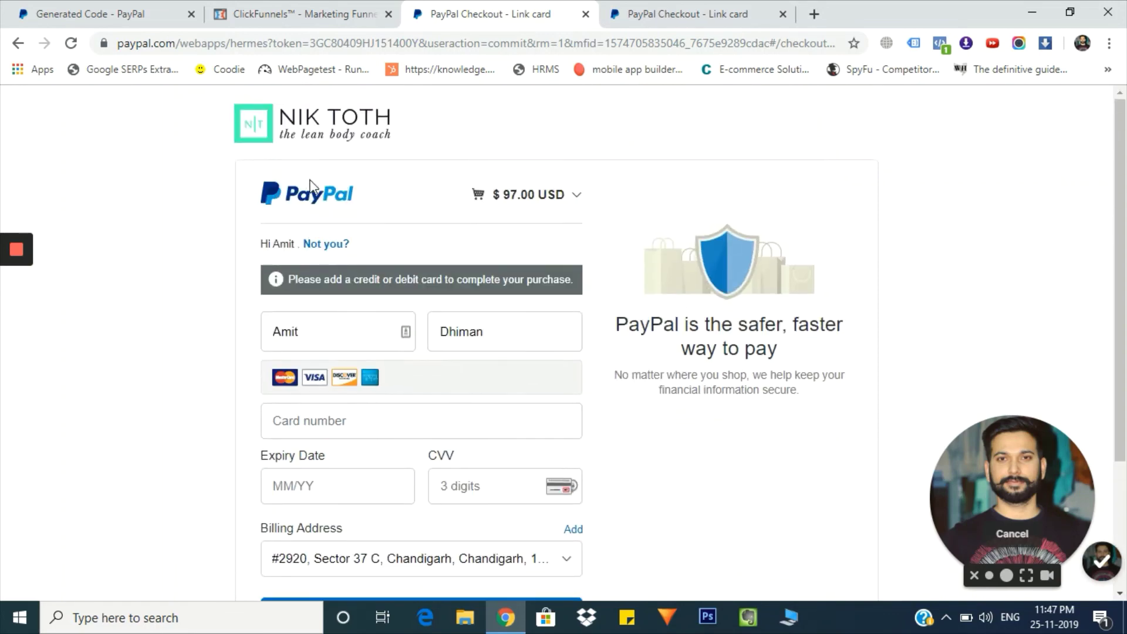
pyautogui.scroll(-3, 267, 276)
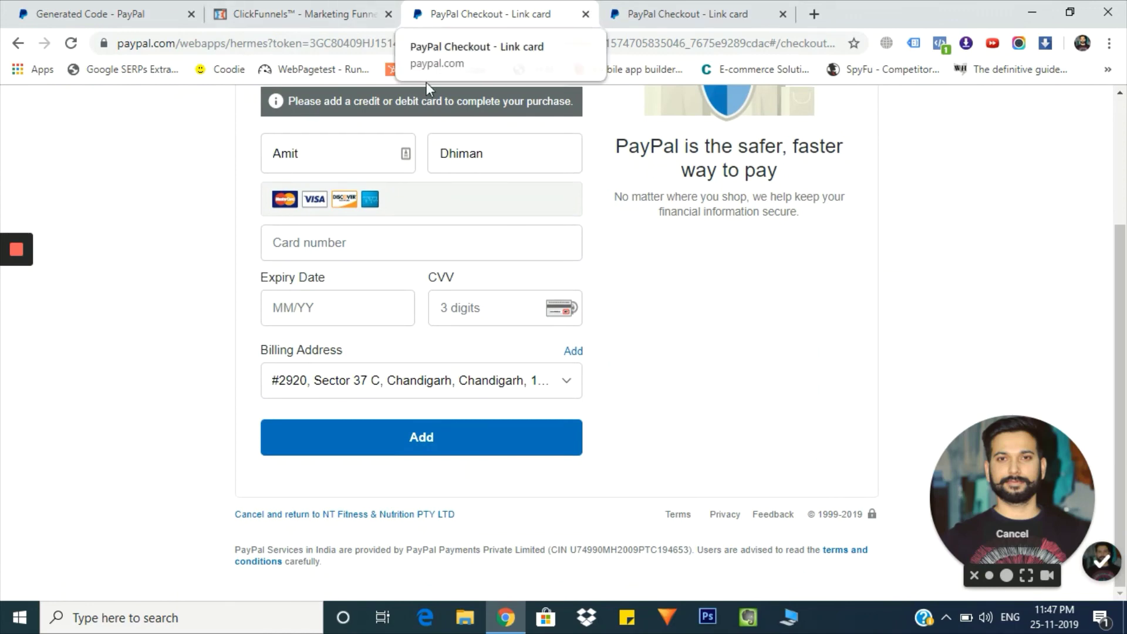
# - Go back to PayPal's Generated Code page, scrolled to the Buy Now button's Email link
pyautogui.click(302, 13)
pyautogui.click(88, 13)
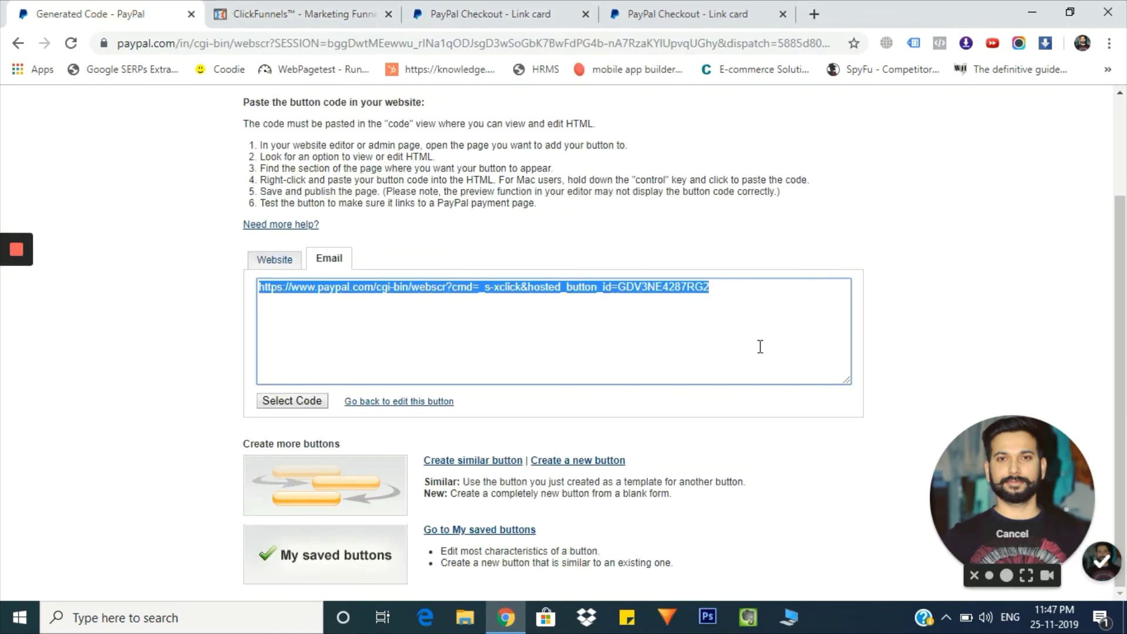
pyautogui.scroll(2, 760, 347)
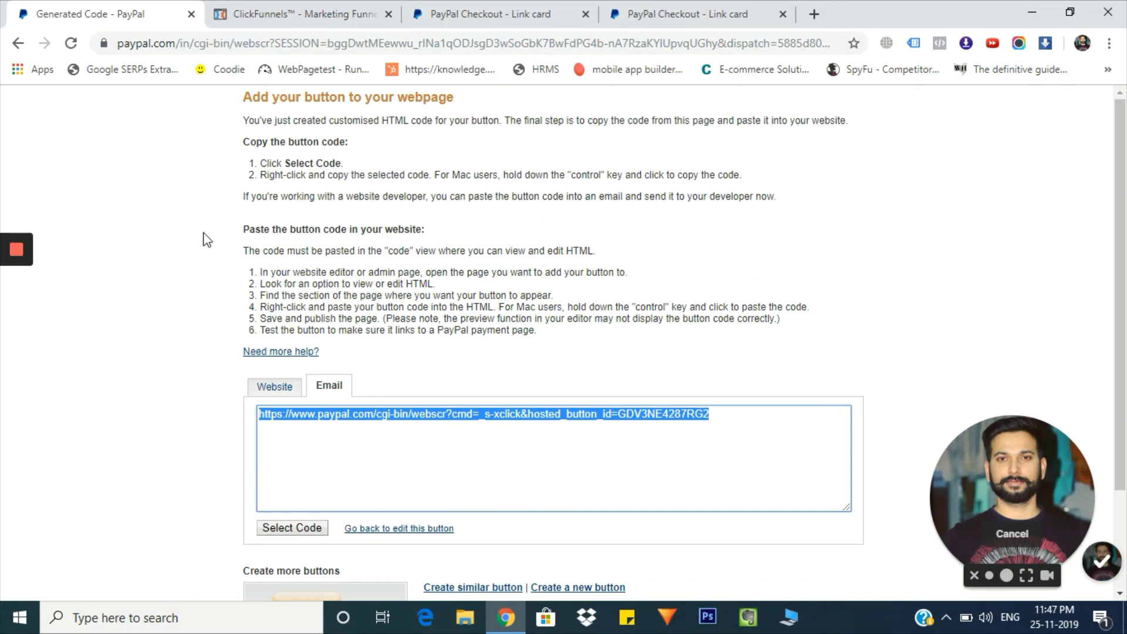
pyautogui.moveTo(23, 248)
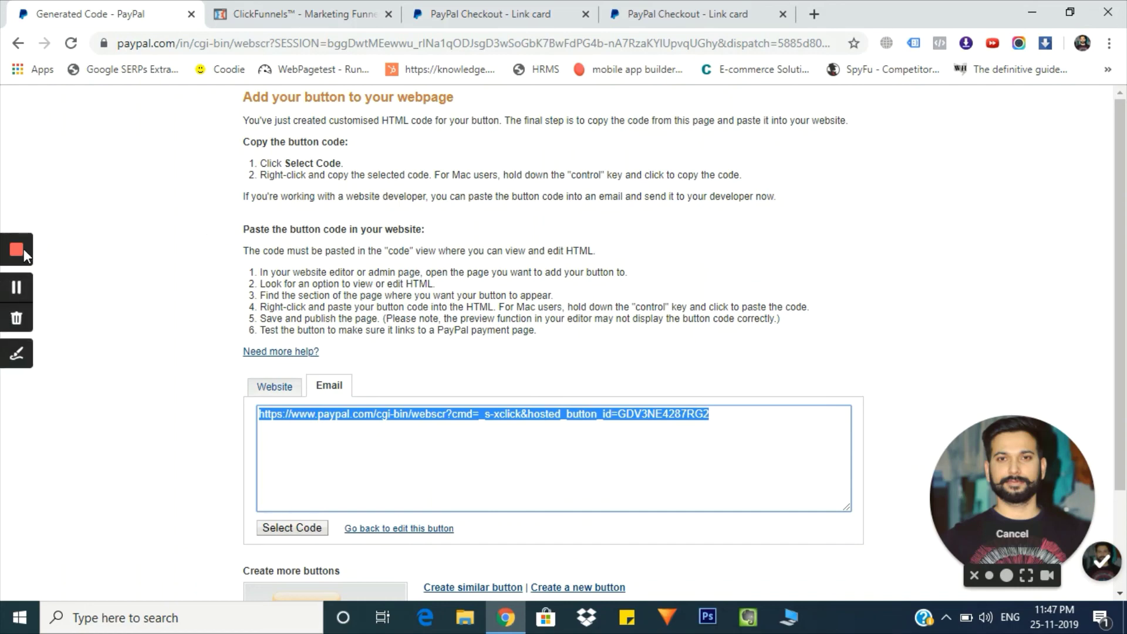